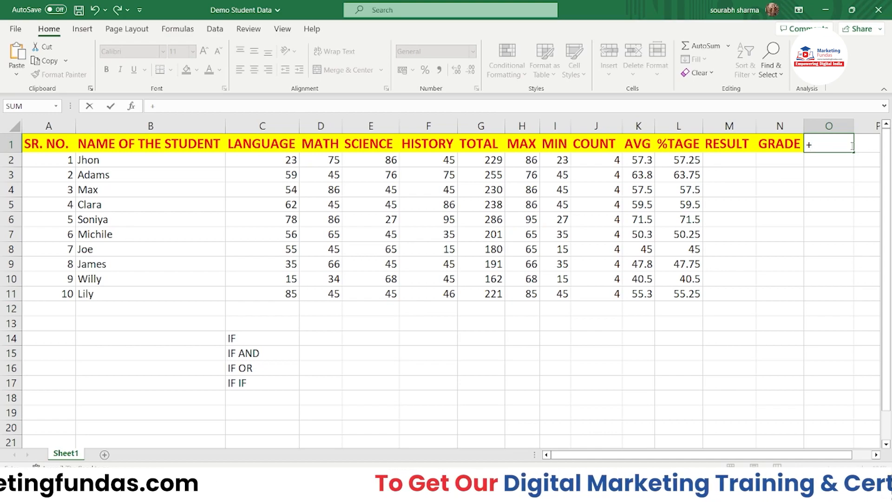
Clear the stray plus sign from cell O1.
key("BackSpace")
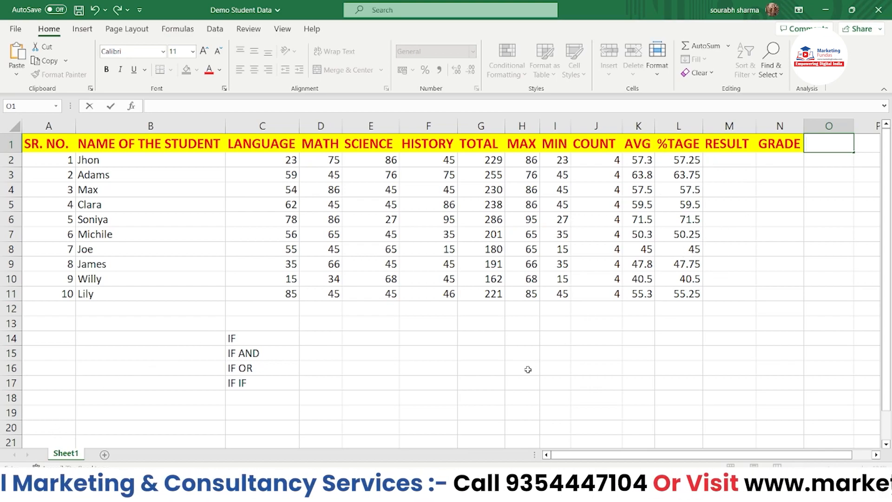
left_click(385, 342)
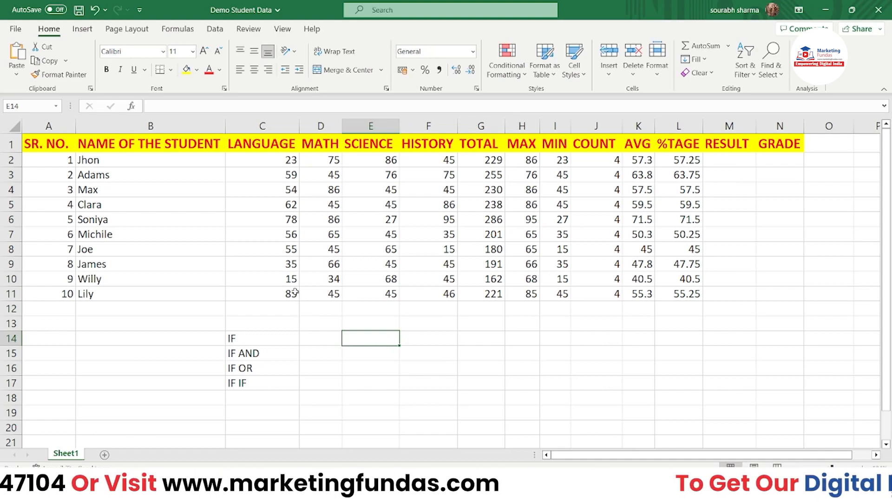
left_click(284, 190)
left_click(308, 184, "shift")
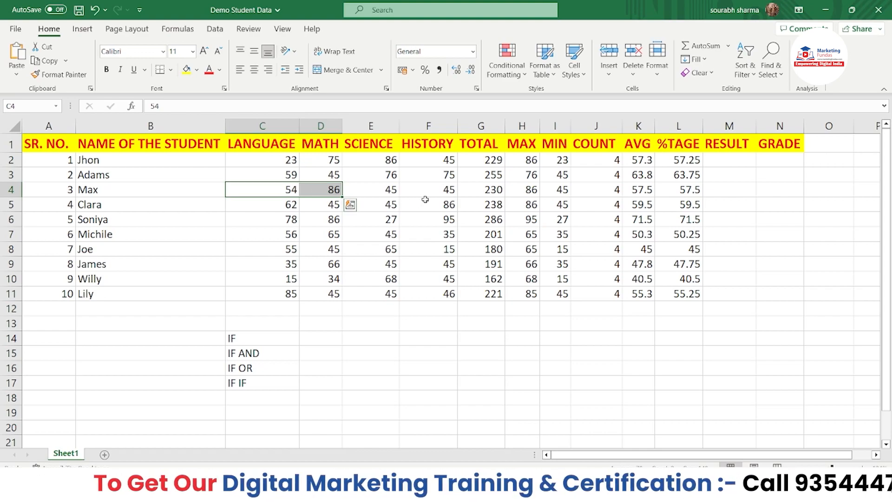
Enter the sample mark 35 in cell E15.
left_click(356, 353)
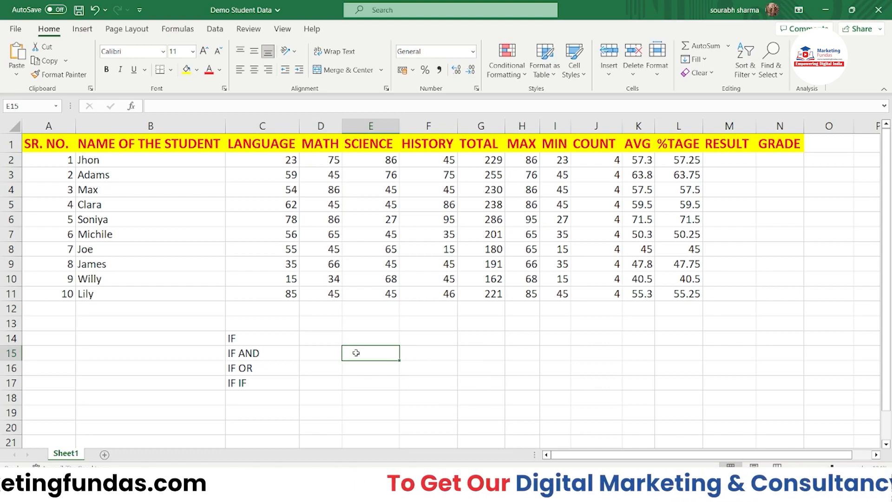
type("35")
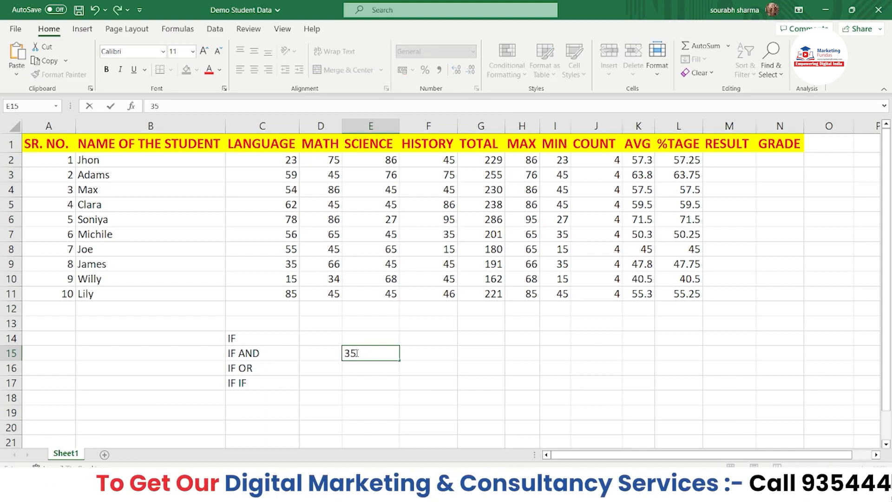
key("Return")
left_click(367, 357)
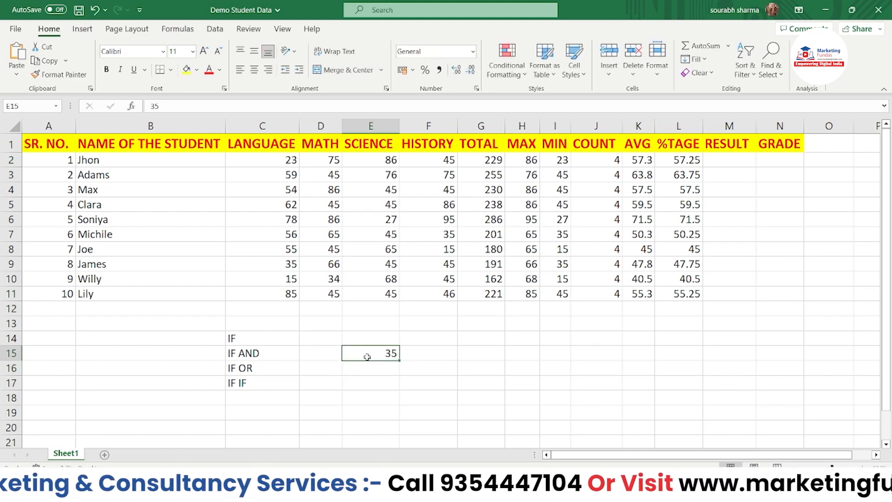
left_click(413, 360)
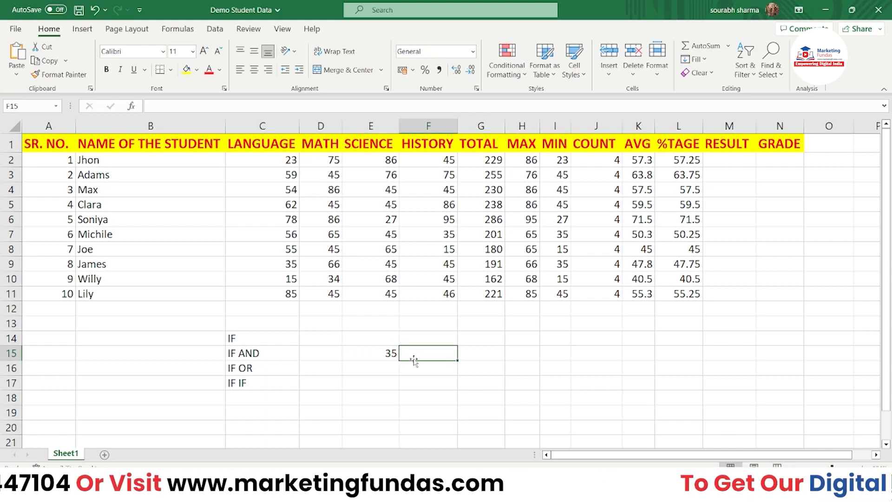
double_click(414, 361)
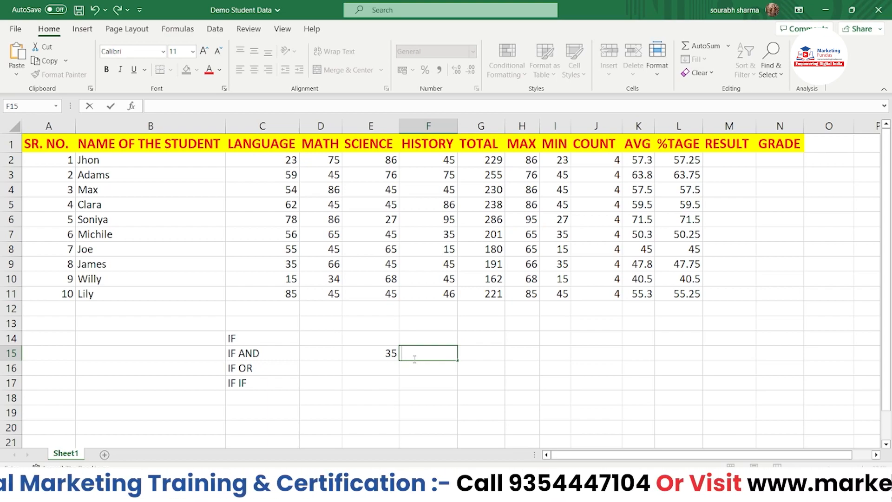
left_click(368, 353)
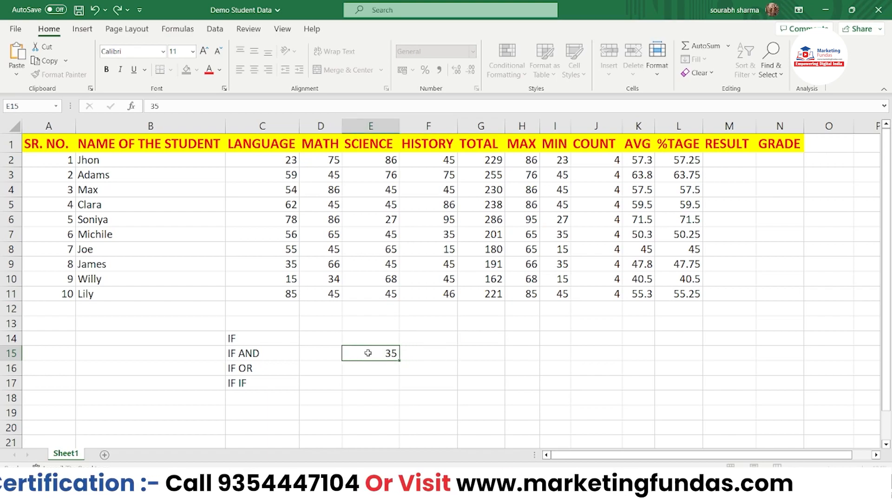
Start an IF formula in cell F15, beside the sample mark.
left_click(421, 352)
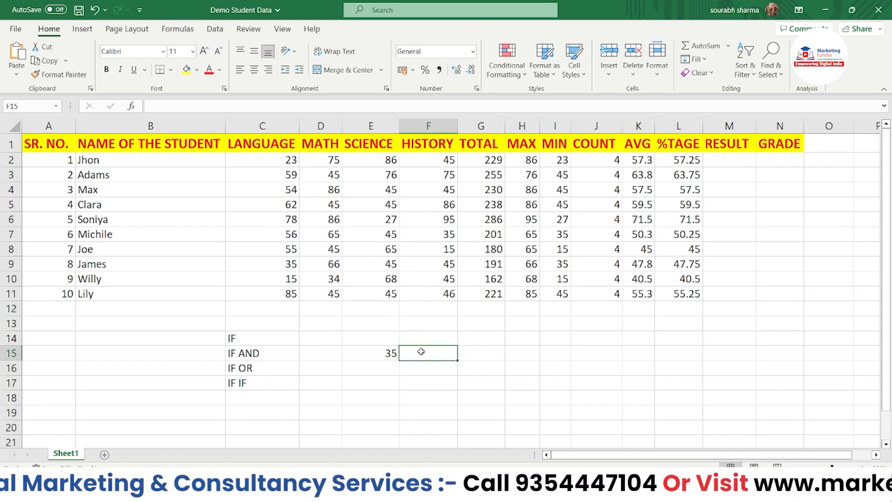
type("=")
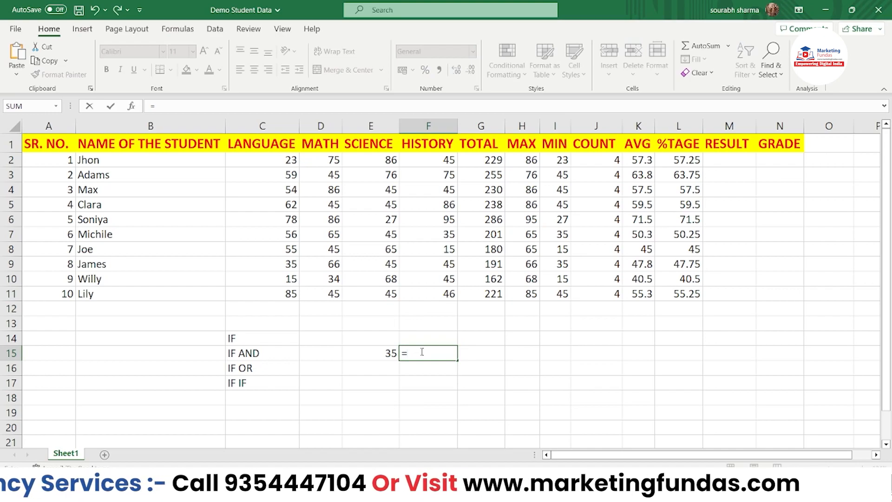
type("if")
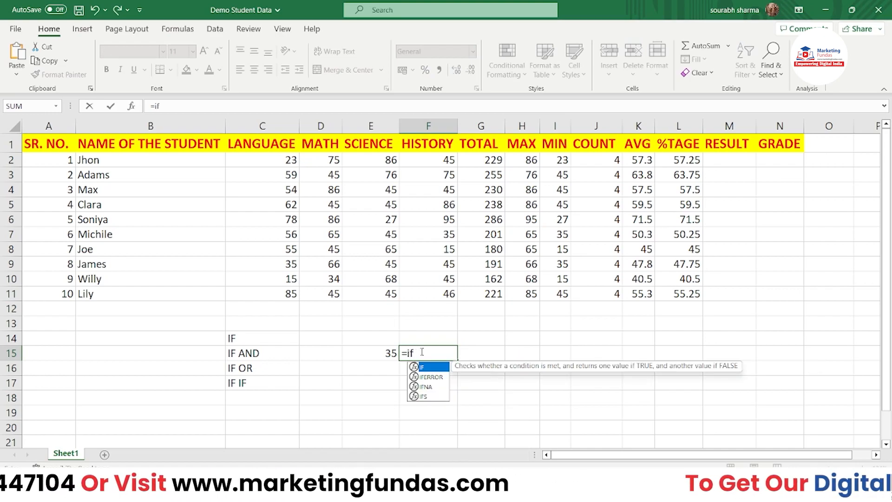
type("(")
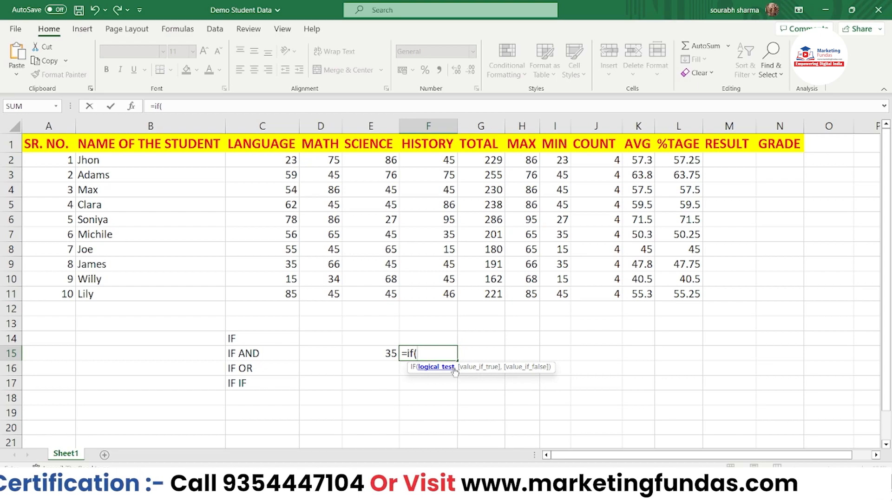
key("BackSpace")
key("BackSpace")
key("BackSpace")
type("i")
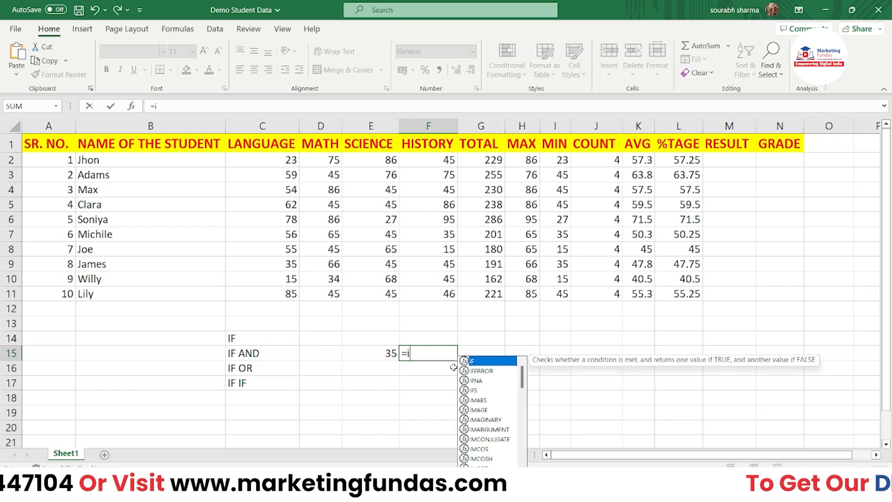
type("f")
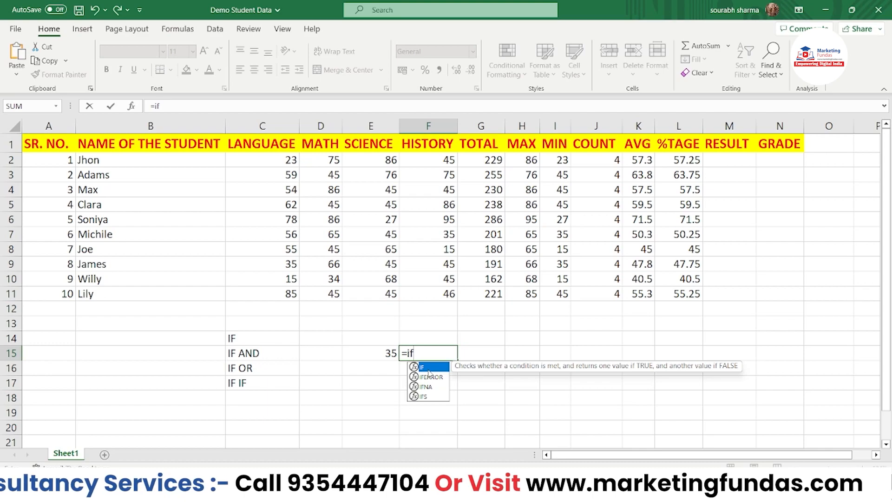
type("(")
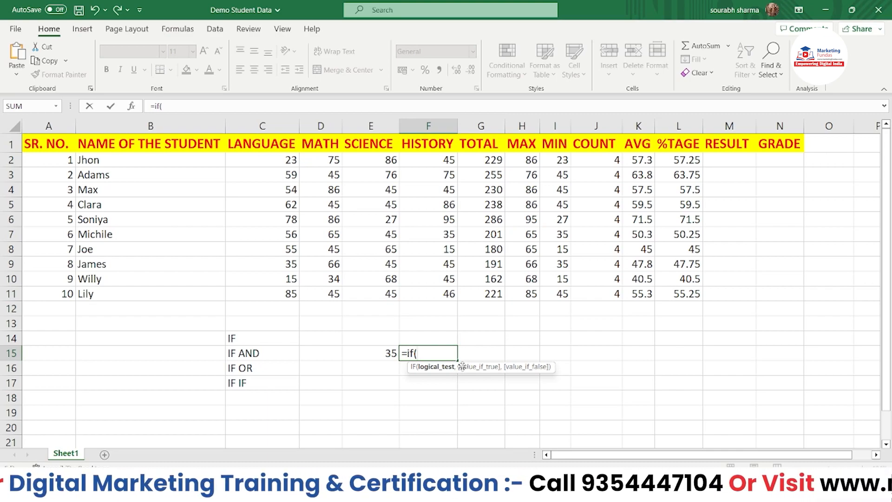
Give the IF formula the logical test E15>=33, referencing the sample mark's cell.
type("-")
key("BackSpace")
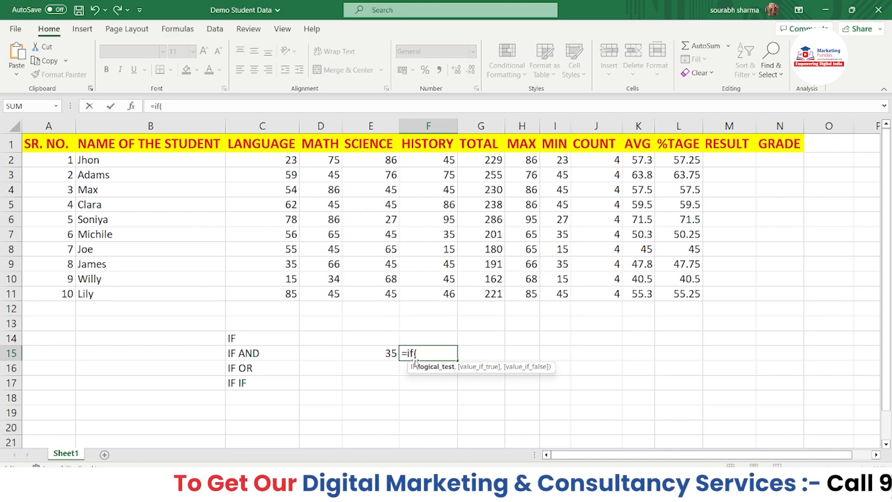
left_click(390, 355)
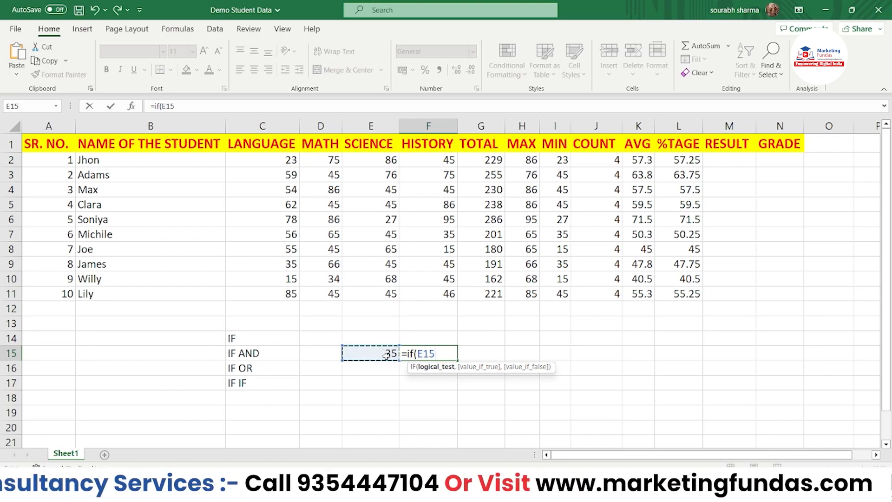
type(">=")
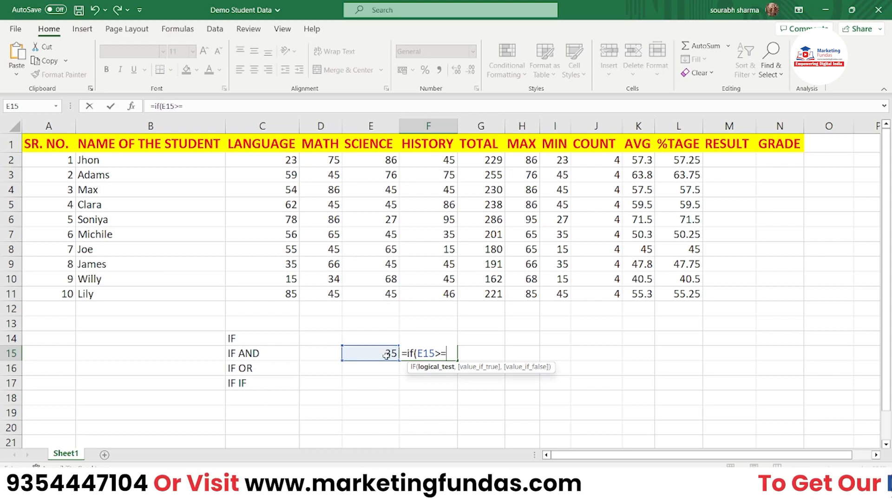
type("33")
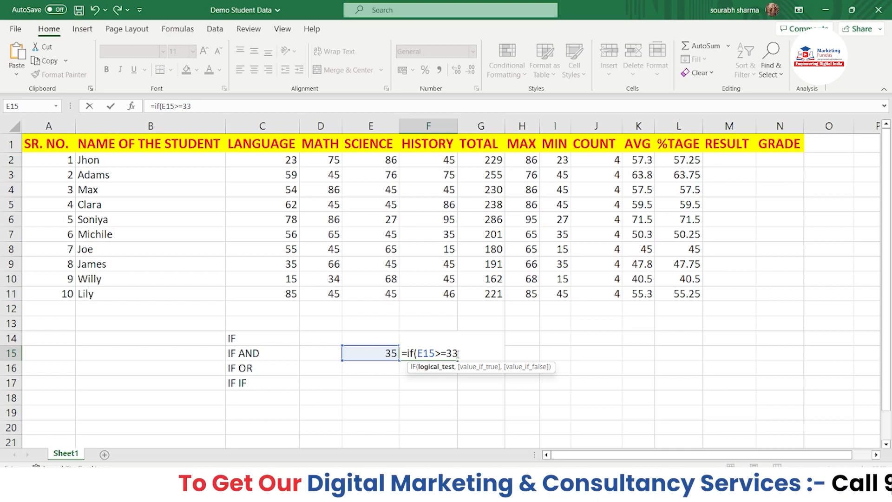
type(",")
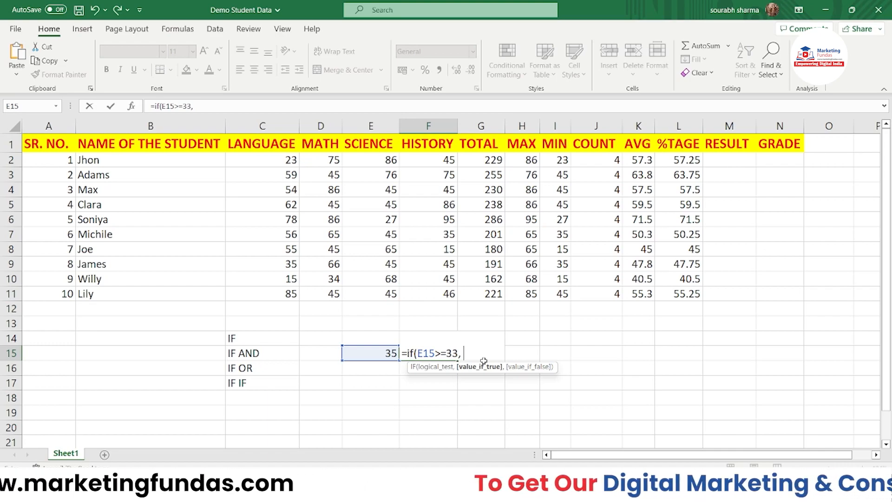
Add the text "Pass" as the IF formula's value if true.
type("\"")
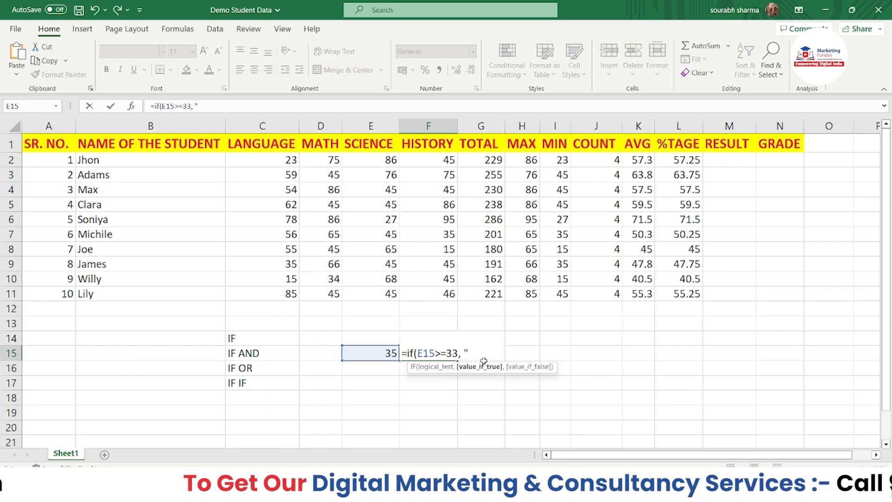
key("BackSpace")
type("'")
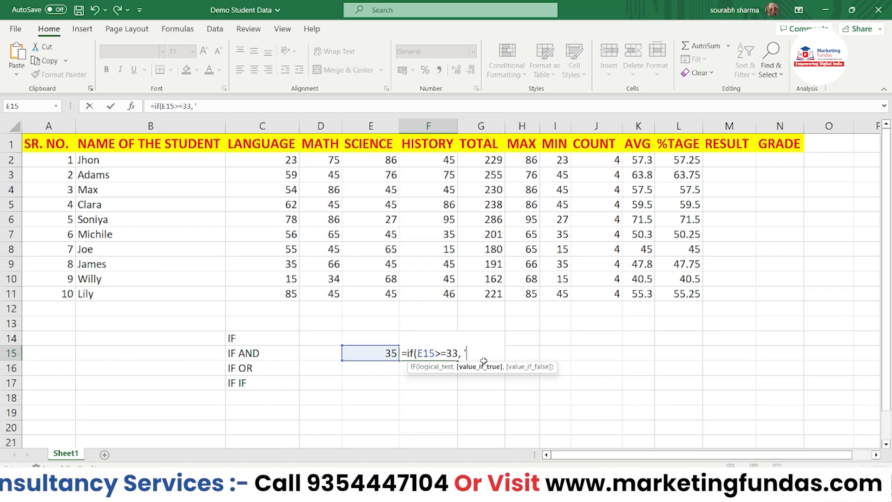
type("'")
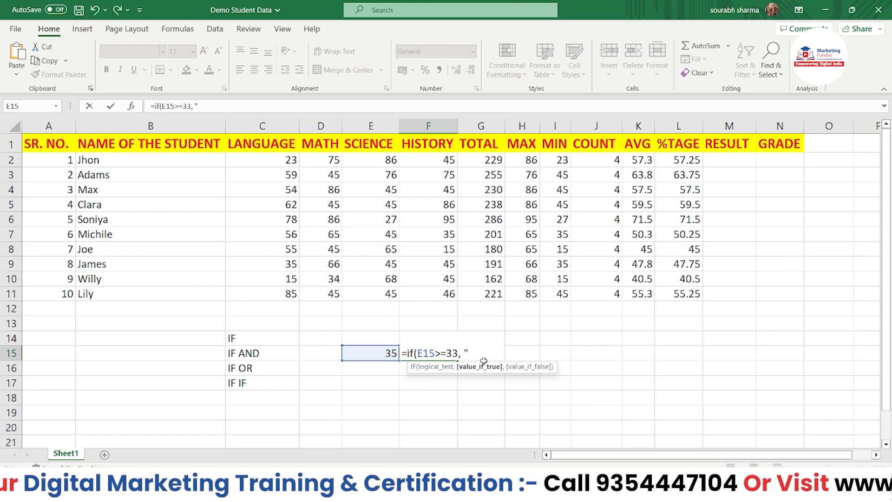
type("Pass\"")
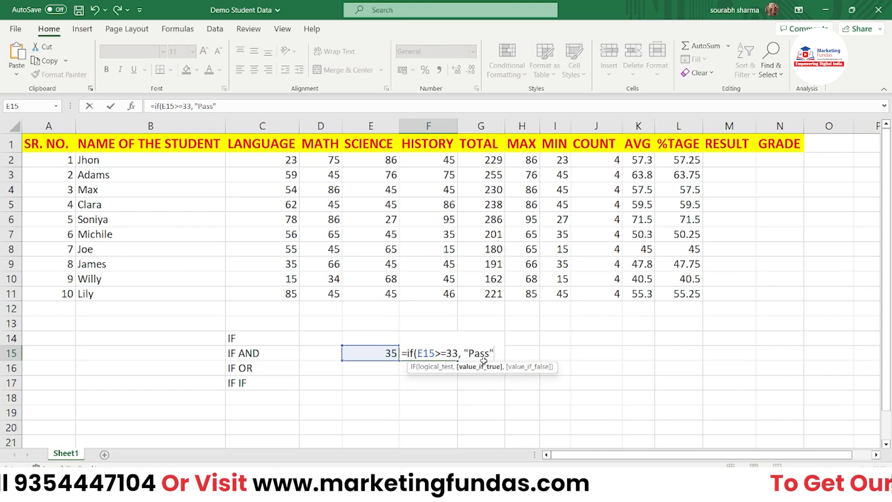
Add the text "Fail" as the value if false and commit the IF formula in F15.
type(",")
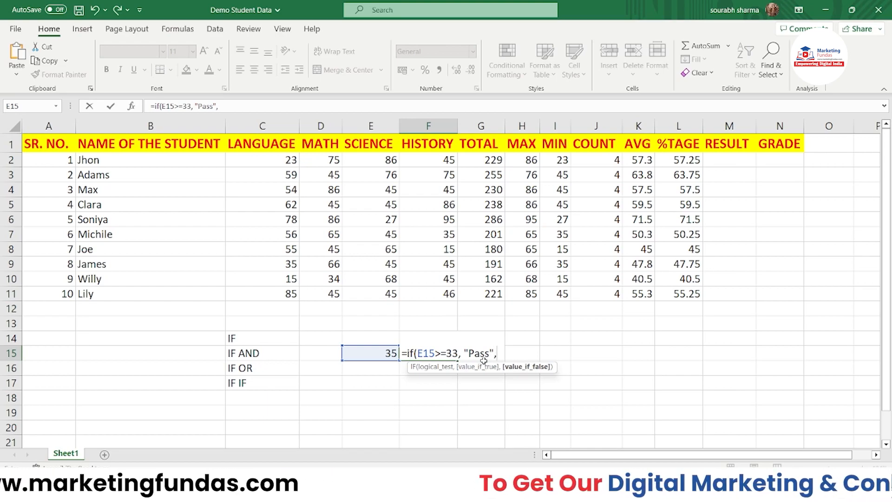
type("\"")
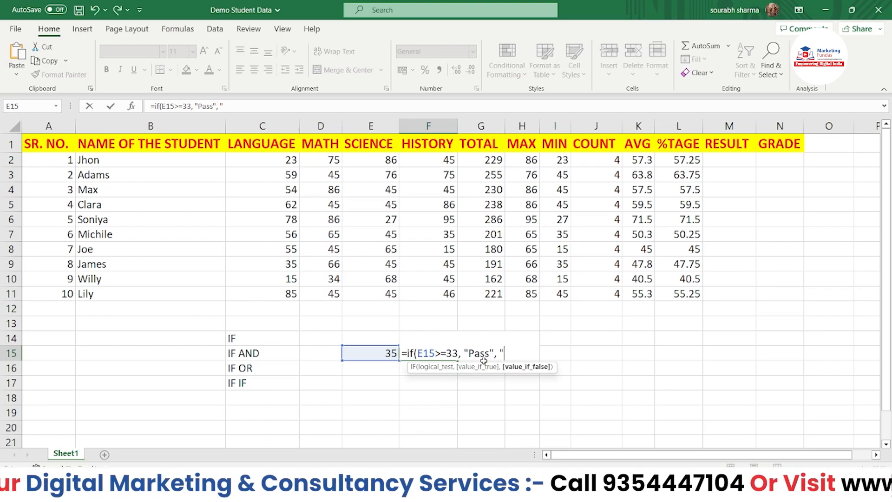
type("Fail")
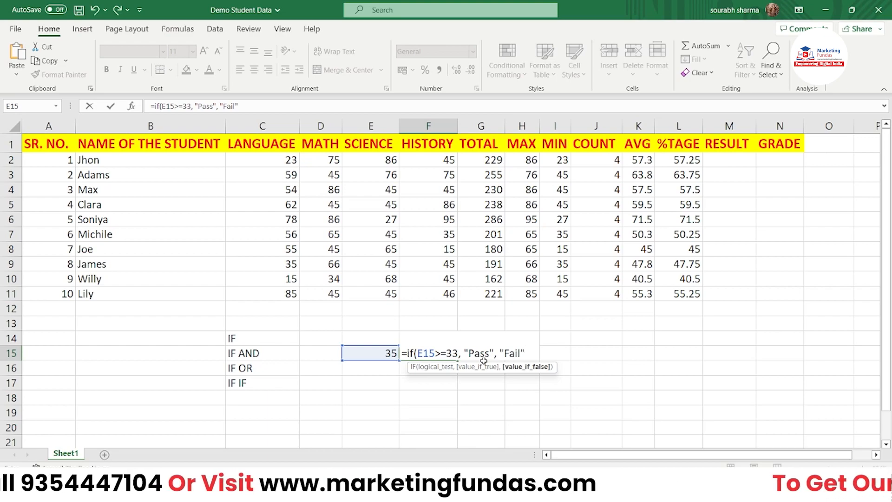
type("\")")
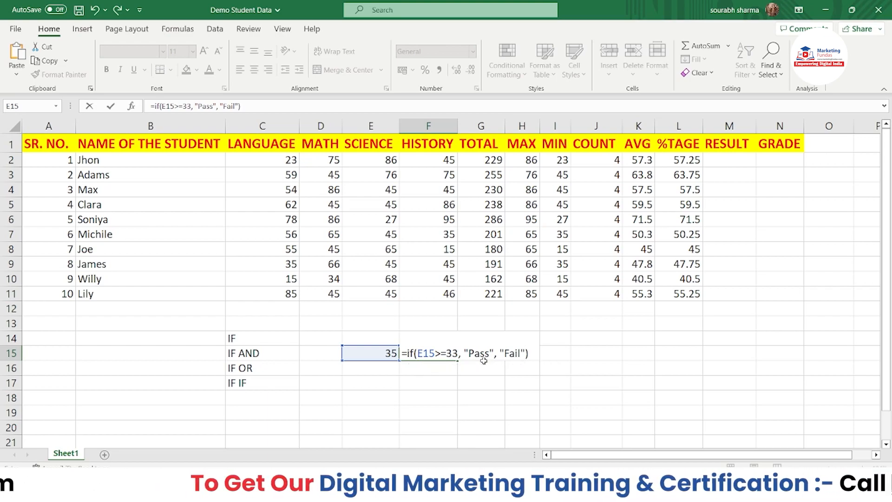
key("BackSpace")
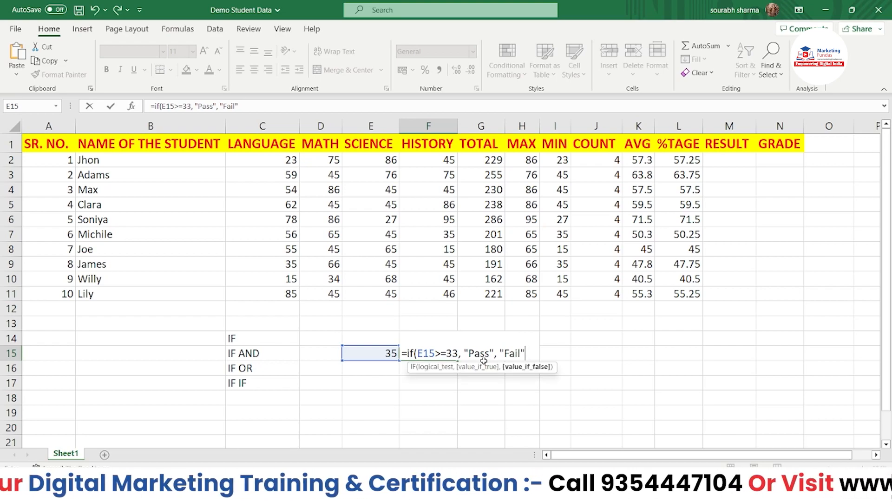
key("Return")
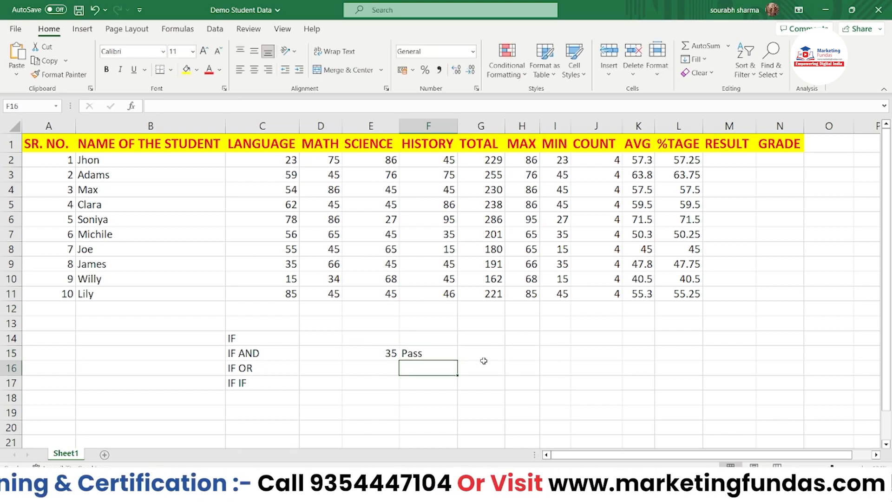
Inspect the completed IF formula in cell F15, leaving it as entered.
left_click(427, 356)
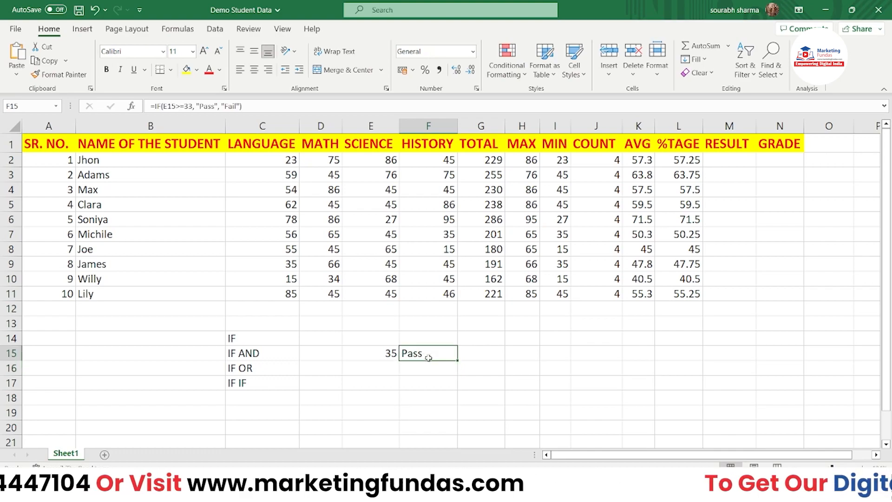
left_click(241, 107)
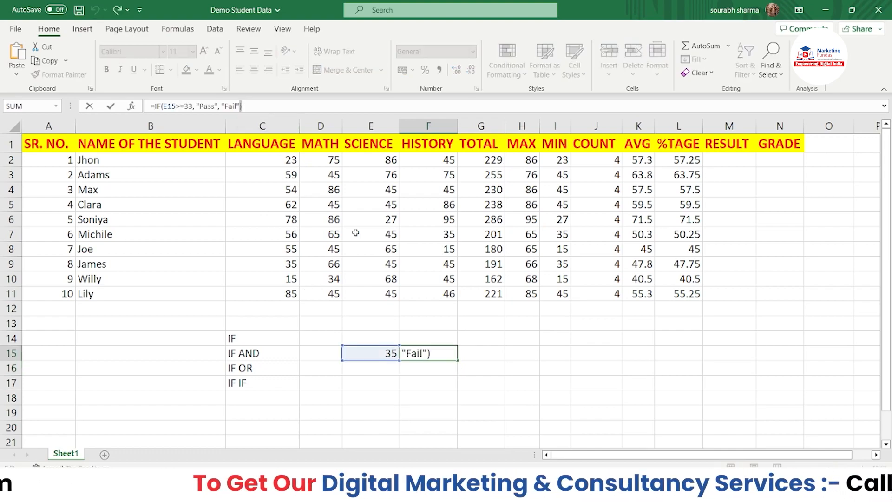
key("Return")
key("Up")
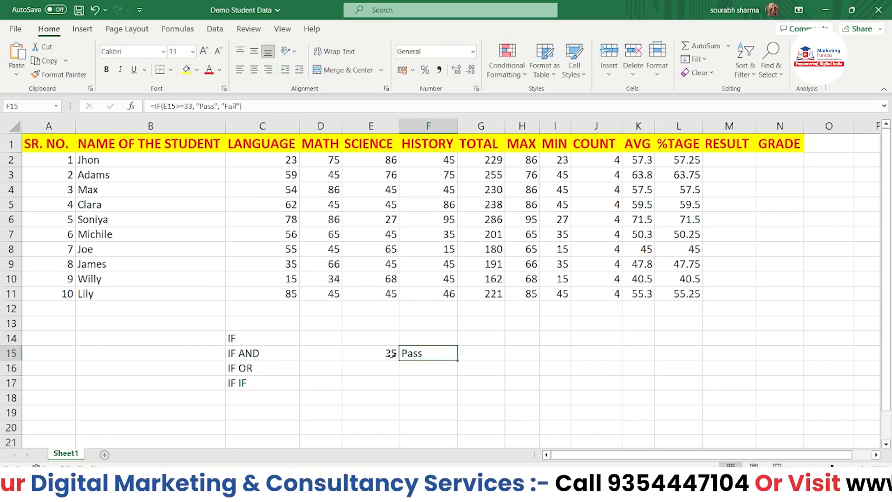
Change the sample mark in cell E15 to 30 to test the IF formula's other outcome.
double_click(391, 353)
left_click_drag(397, 353, 383, 352)
type("30")
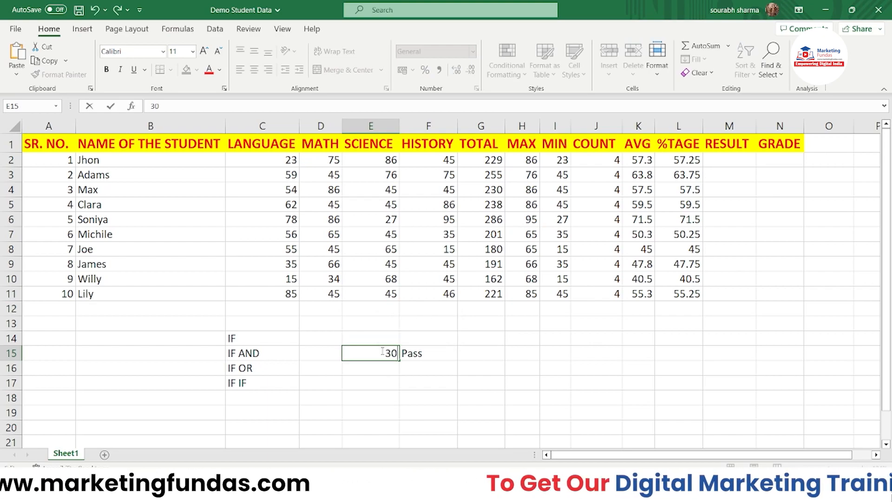
key("Return")
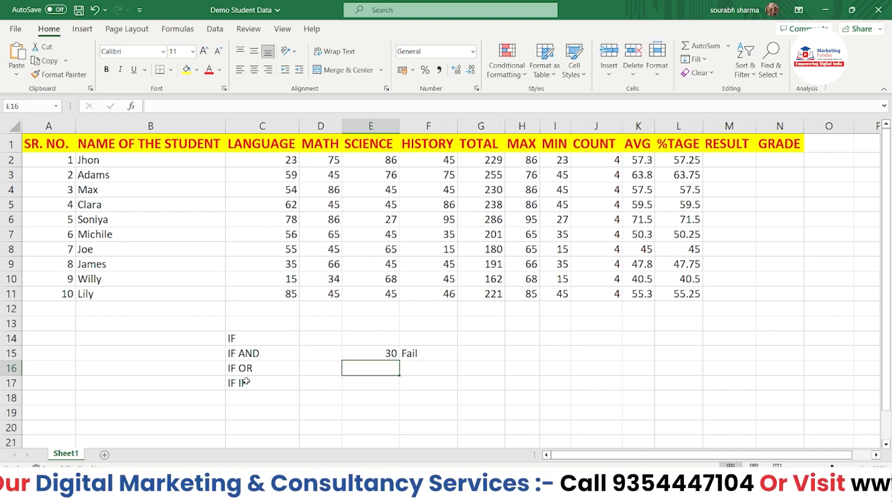
key("F2")
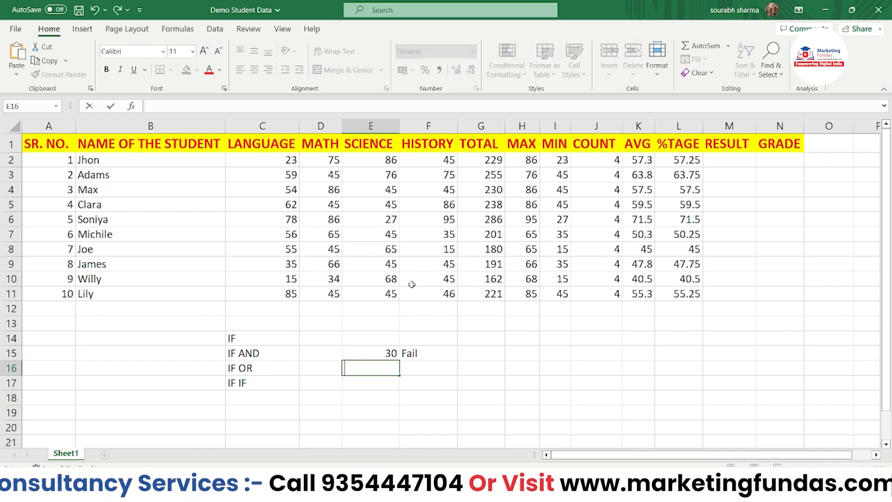
left_click(267, 334)
left_click(376, 350)
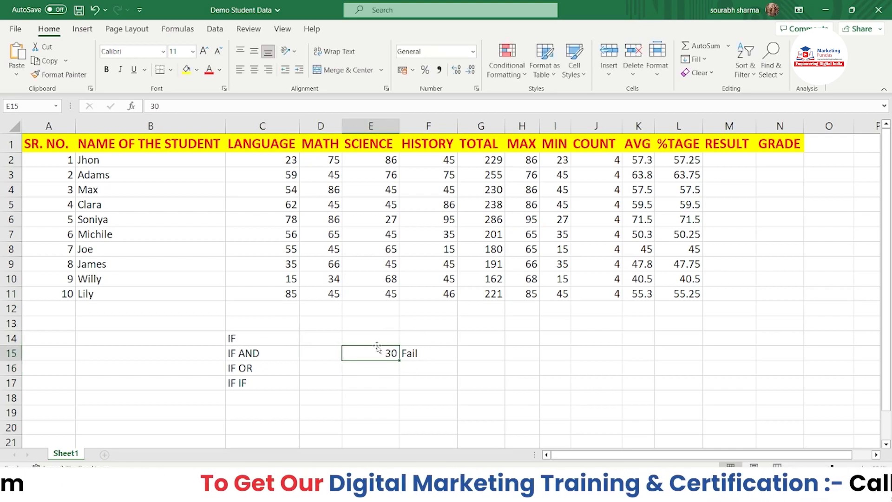
left_click(420, 380)
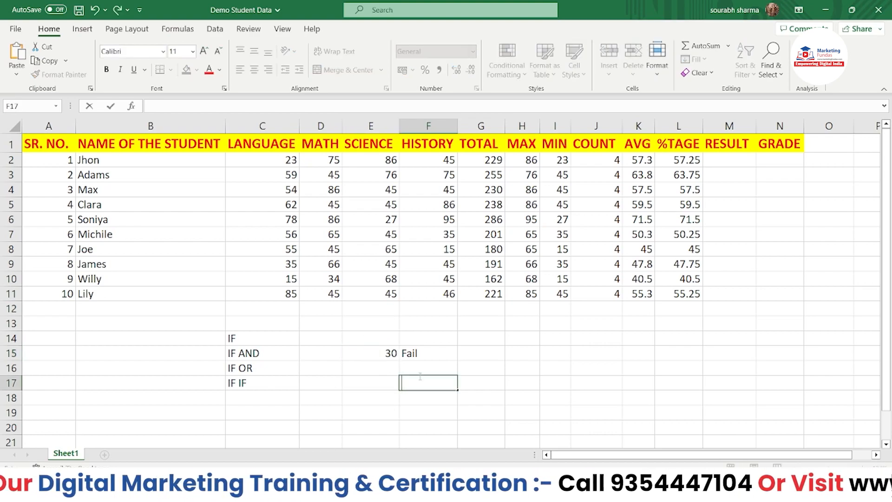
left_click(237, 353)
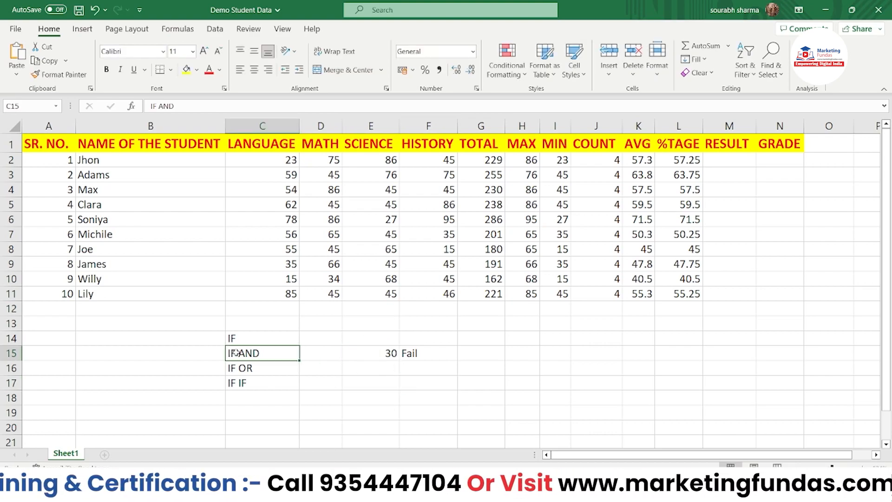
Highlight the first student's four subject marks in C2:F2.
left_click(264, 163)
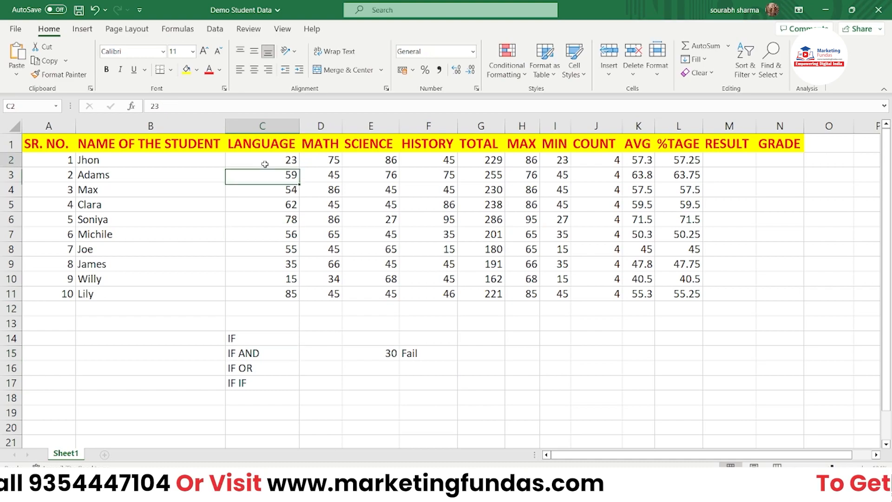
key("shift+Right")
key("shift+Right")
key("shift+Right")
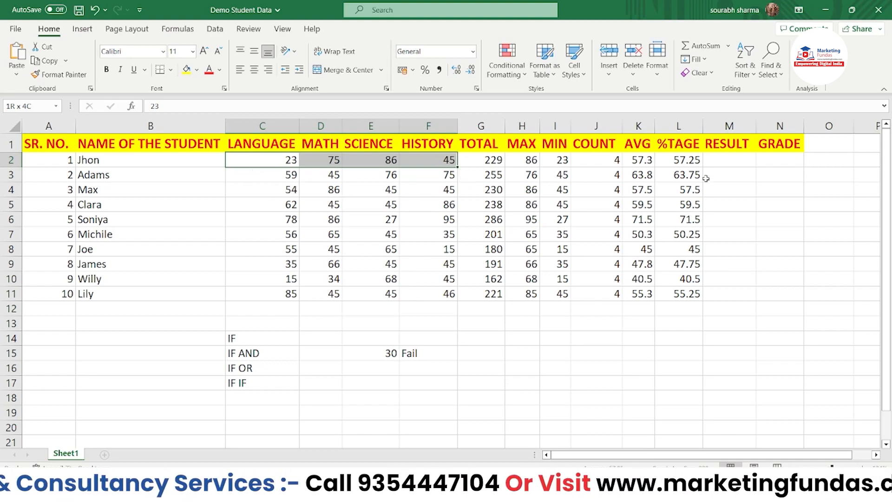
left_click(721, 163)
type("=")
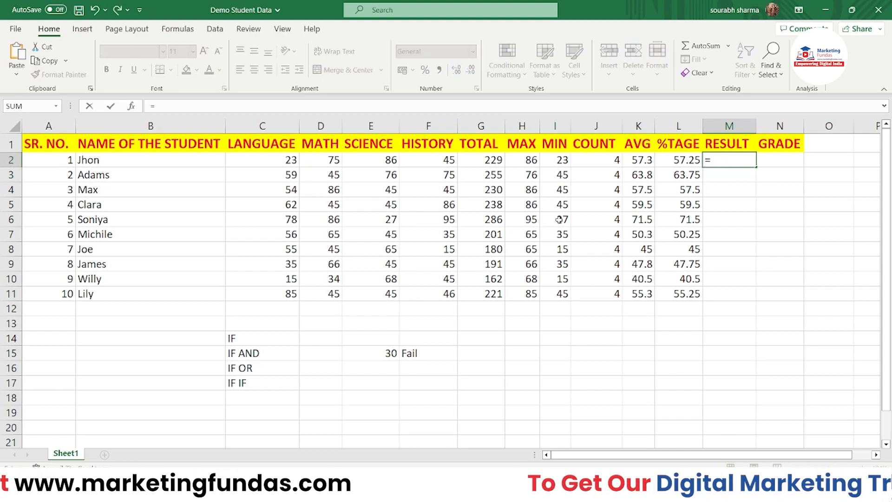
type("IF")
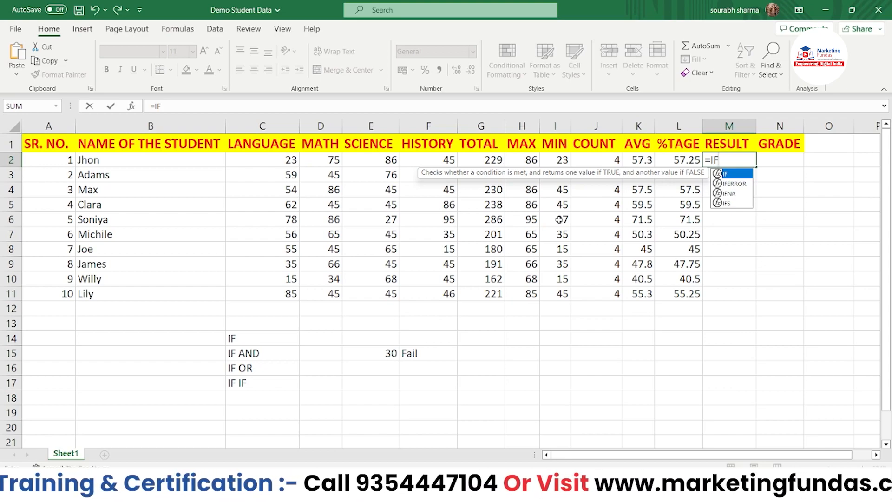
type("(")
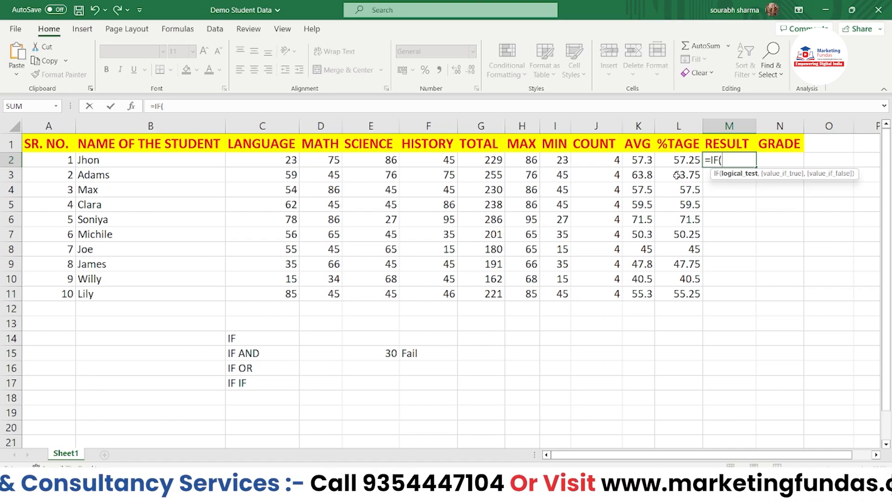
key("BackSpace")
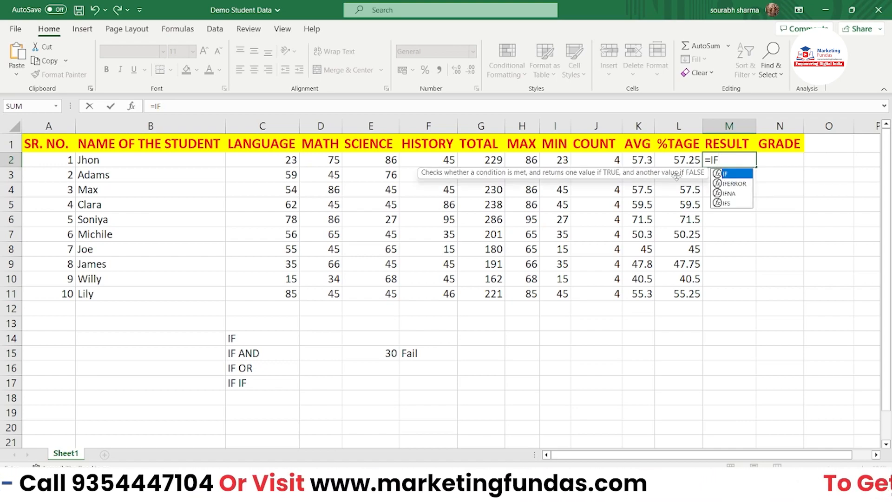
type("(AND")
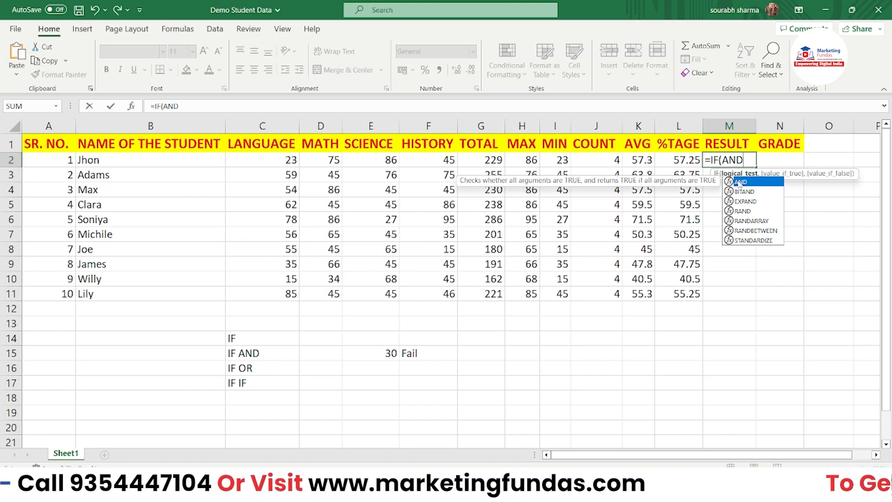
double_click(739, 182)
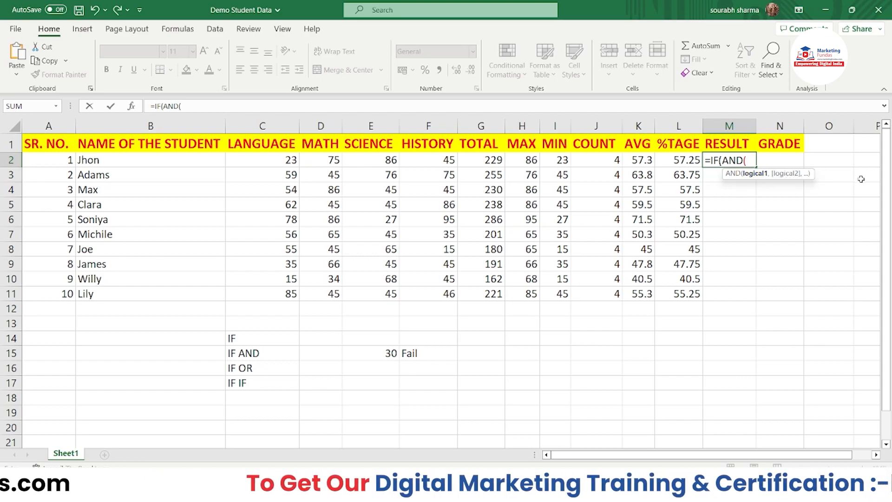
key("BackSpace")
key("BackSpace")
key("BackSpace")
key("BackSpace")
key("BackSpace")
key("BackSpace")
key("BackSpace")
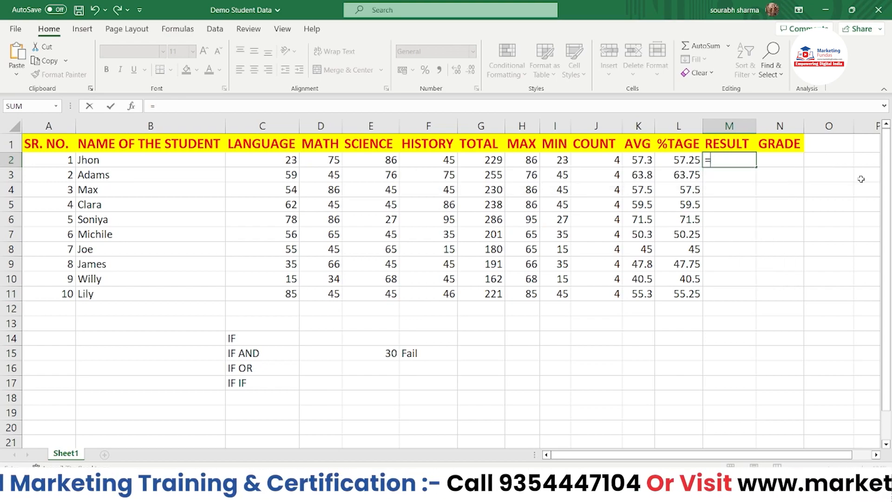
left_click(437, 355)
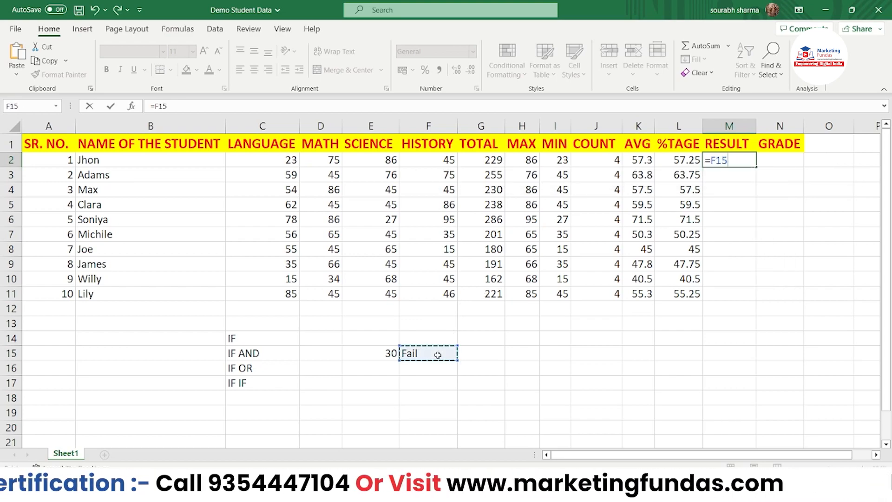
key("Escape")
left_click(498, 327)
type("+")
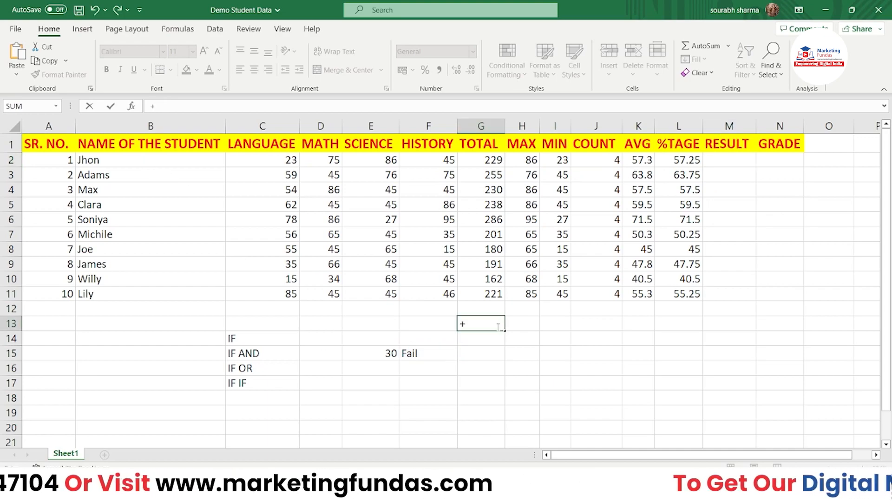
key("Escape")
Examine the existing IF formula in F15 as a reference for the RESULT formula.
left_click(428, 373)
left_click(434, 353)
double_click(433, 354)
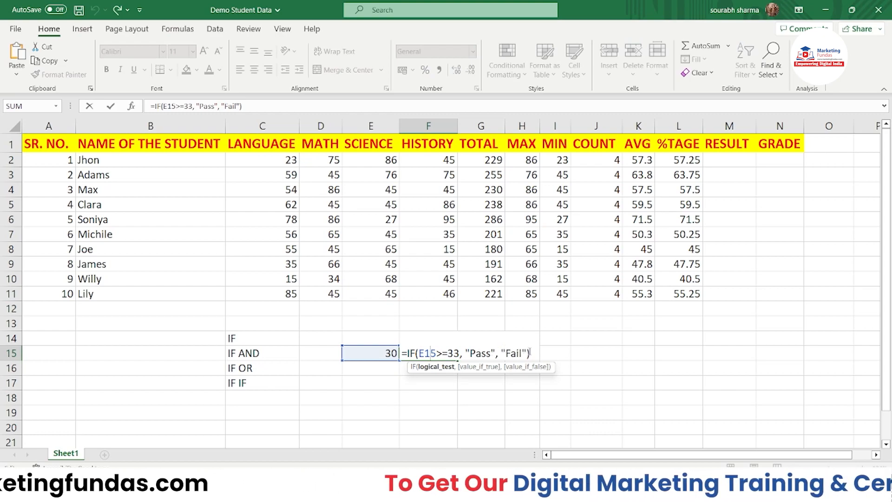
Begin a formula in the first student's RESULT cell, M2, with an AND function nested as the IF function's logical test.
left_click(733, 164)
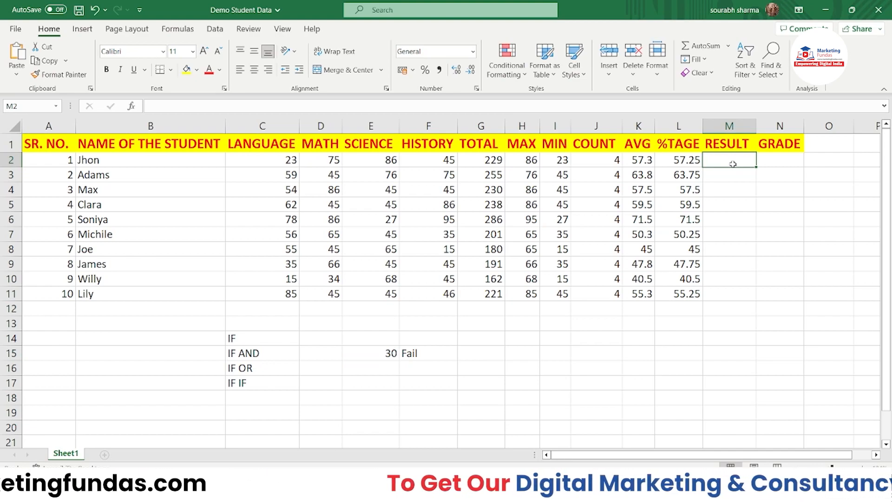
type("=")
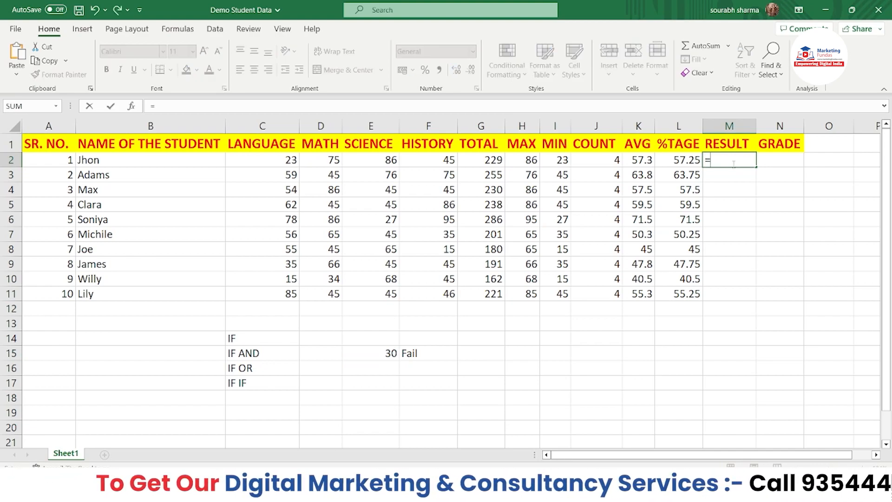
type("IF")
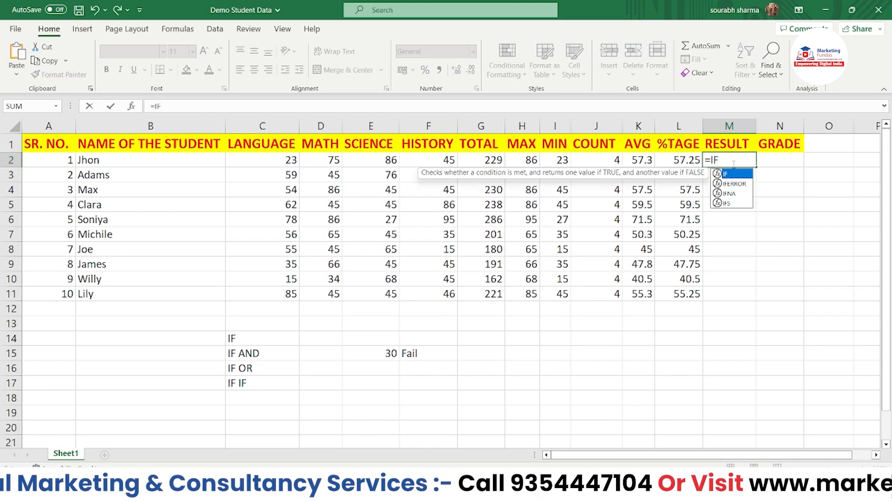
type("(")
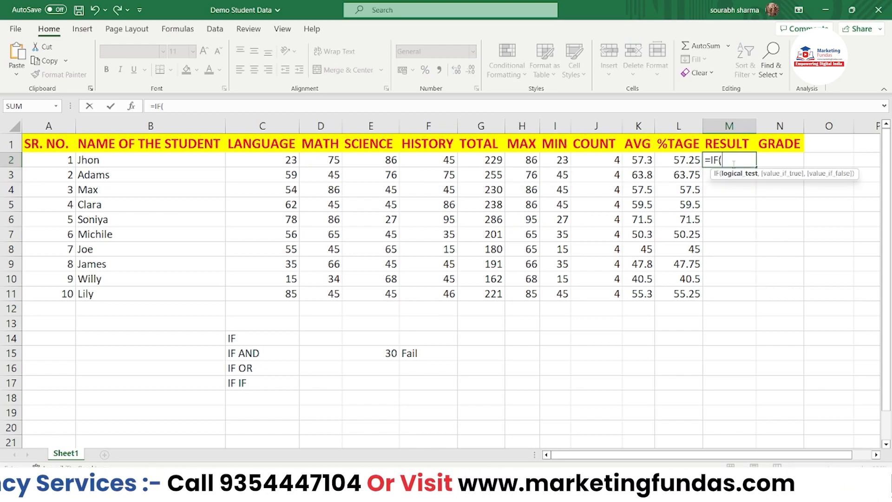
type("AND")
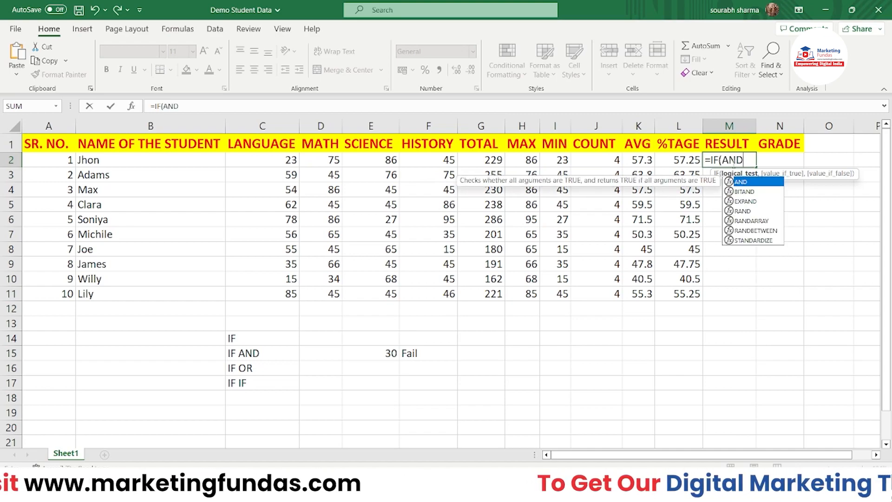
key("alt+space")
key("Escape")
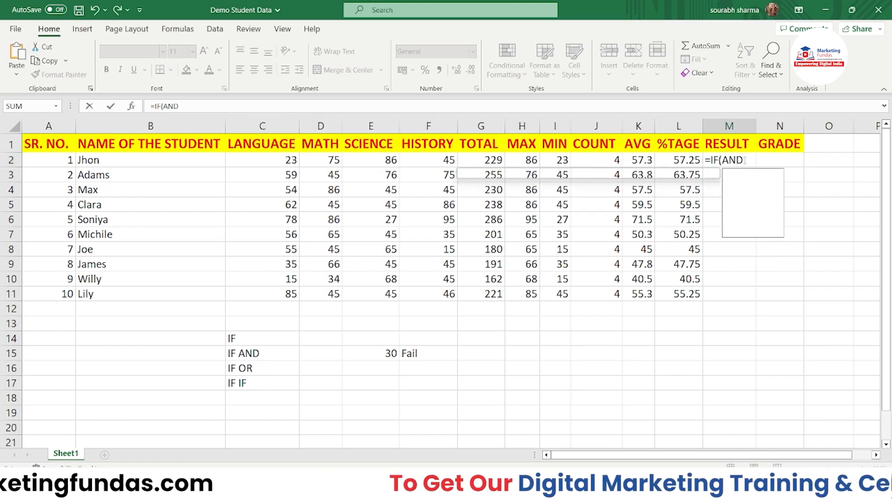
type("(")
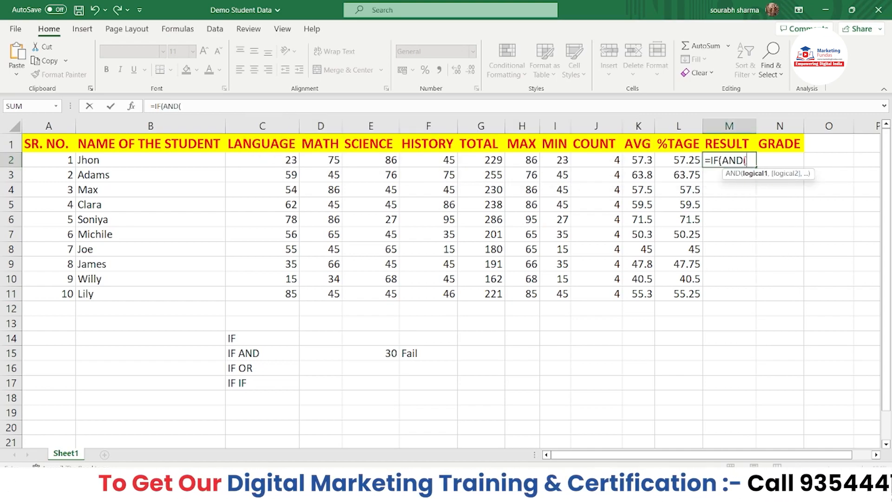
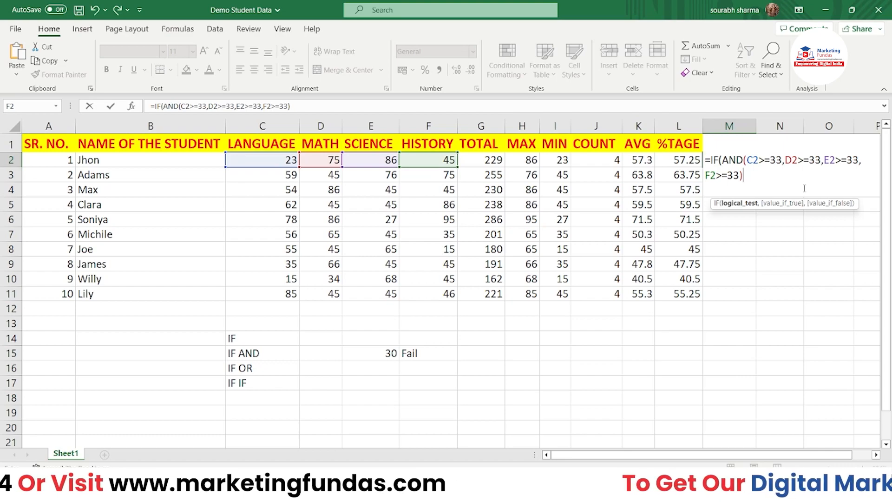
Add the text "Pass" as the value if true, following the AND test in M2's formula.
type(",")
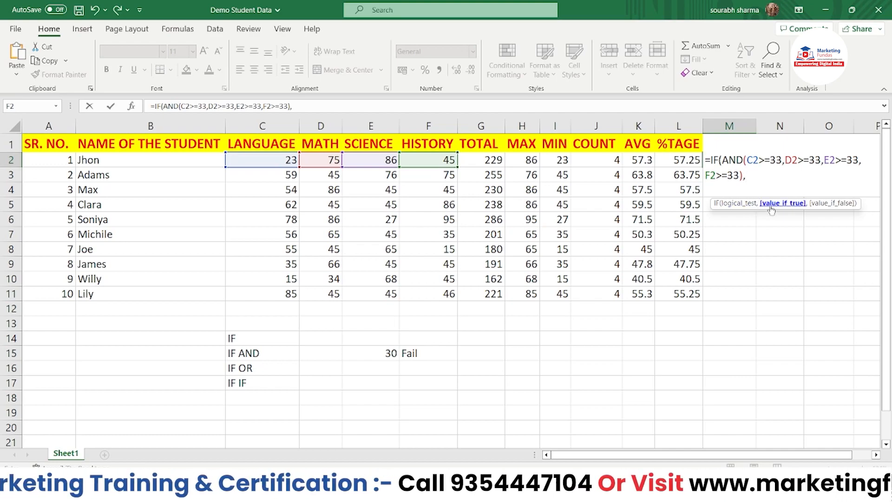
key("BackSpace")
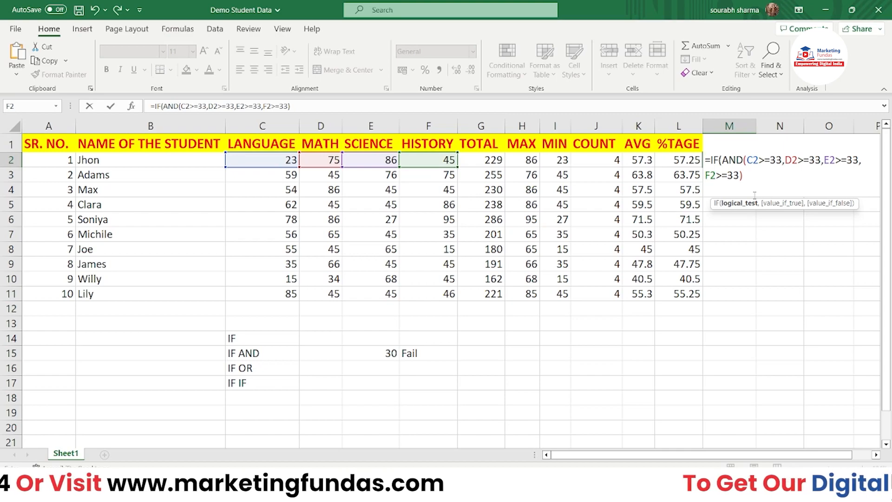
type(",")
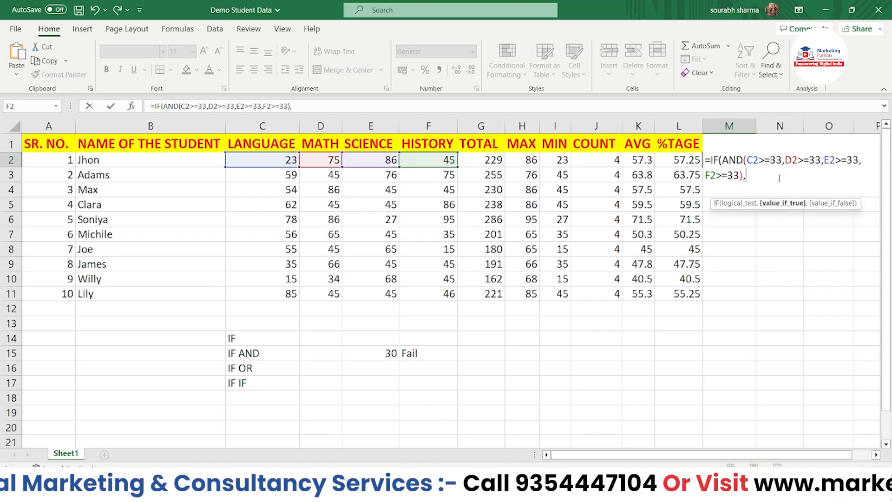
type("\"")
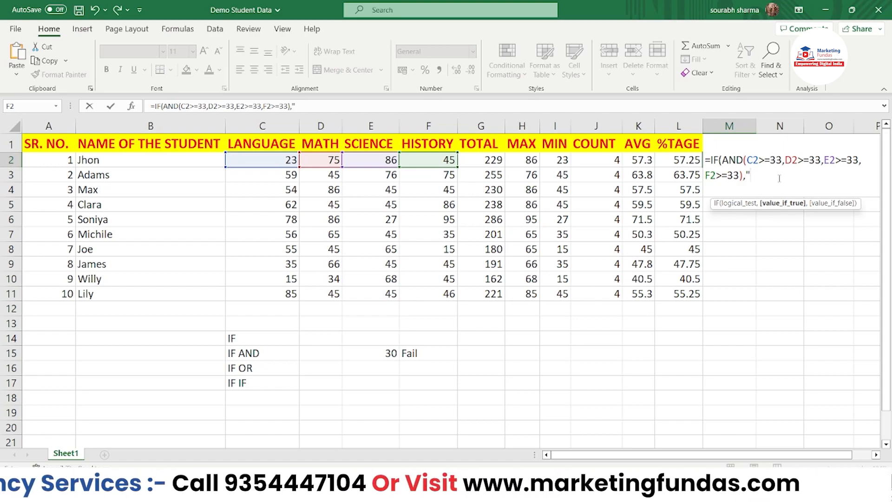
type("Pass")
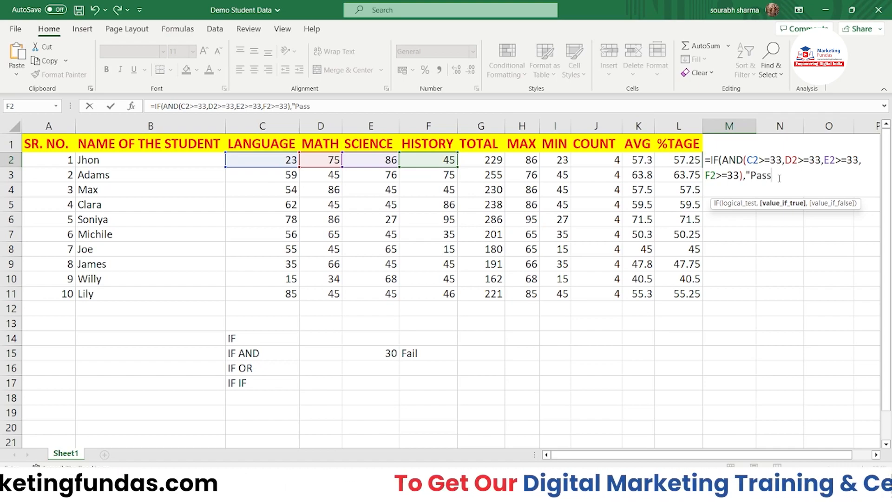
type("\",")
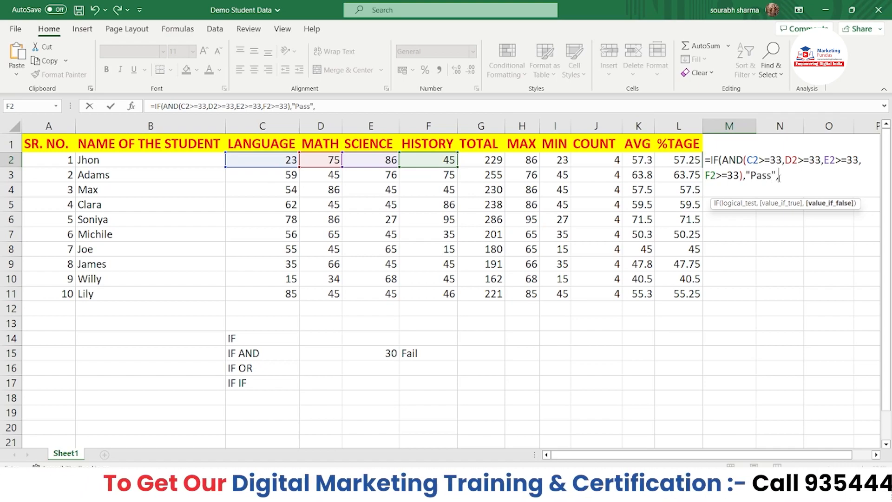
Add the text "Fail" as the value if false in M2's IF AND formula.
type("\"")
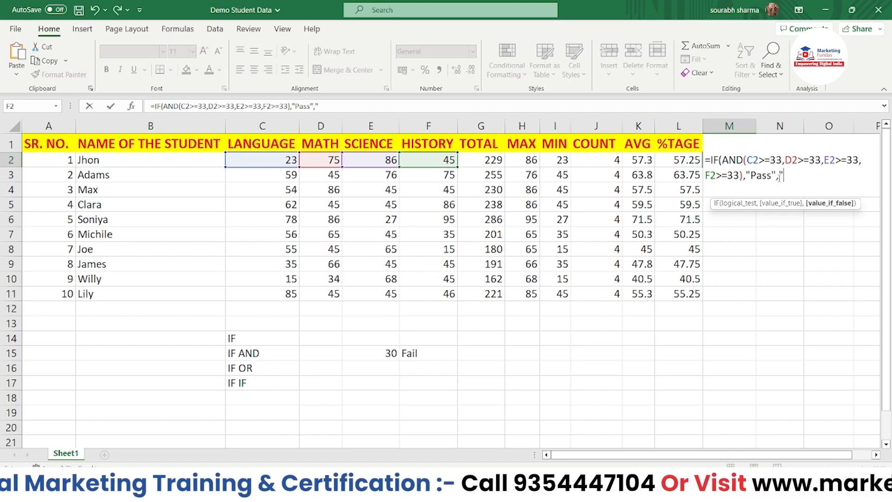
type("Fail")
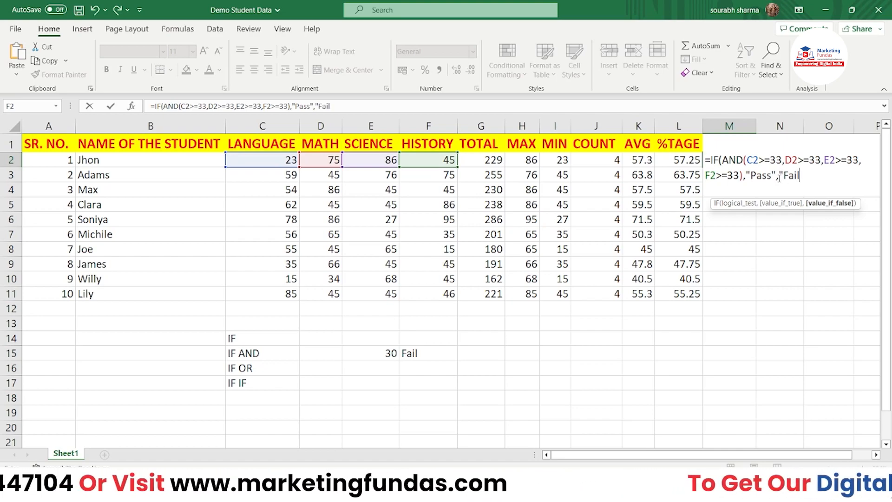
type("\"")
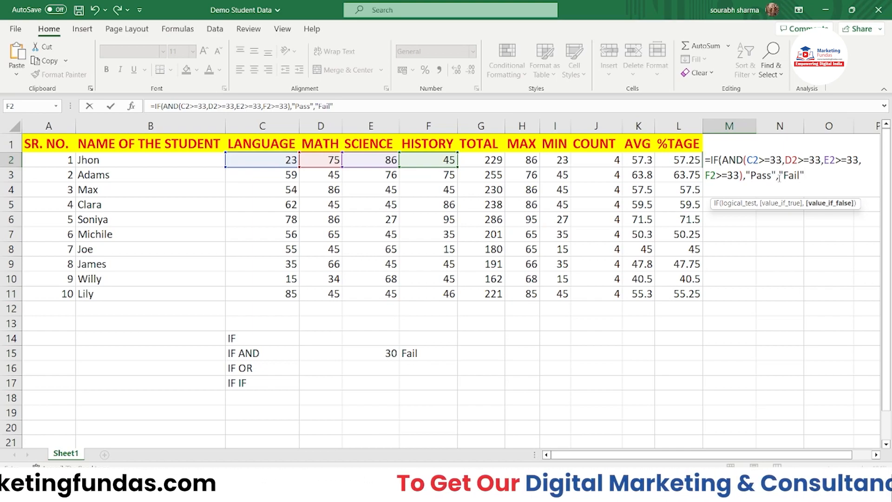
Complete the IF AND formula in M2 and fill it down the RESULT column through M11.
type(")")
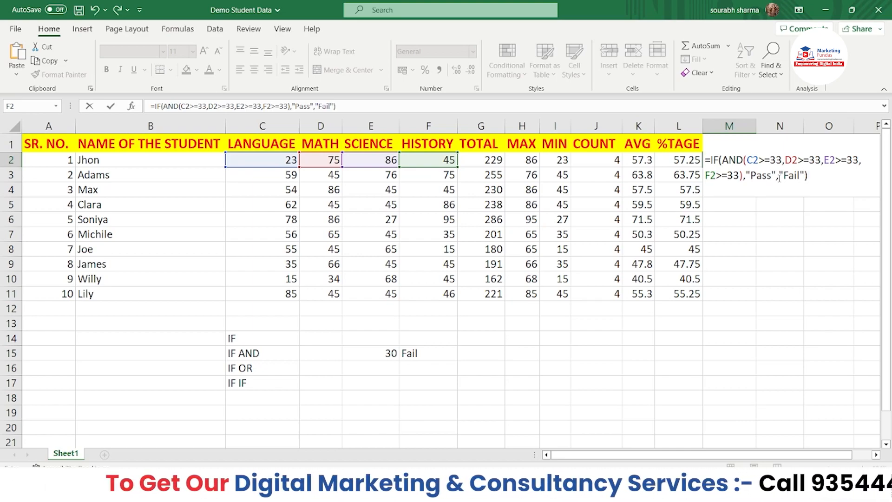
key("Return")
left_click(735, 161)
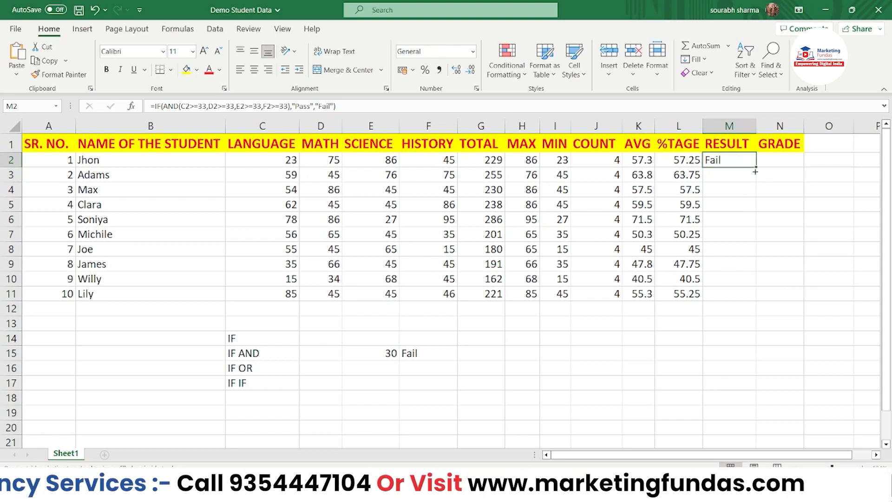
left_click_drag(755, 171, 756, 303)
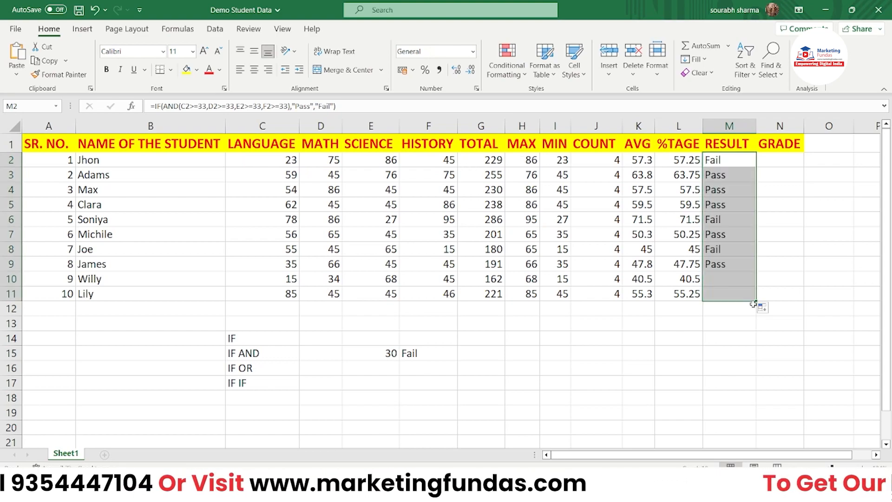
left_click(749, 338)
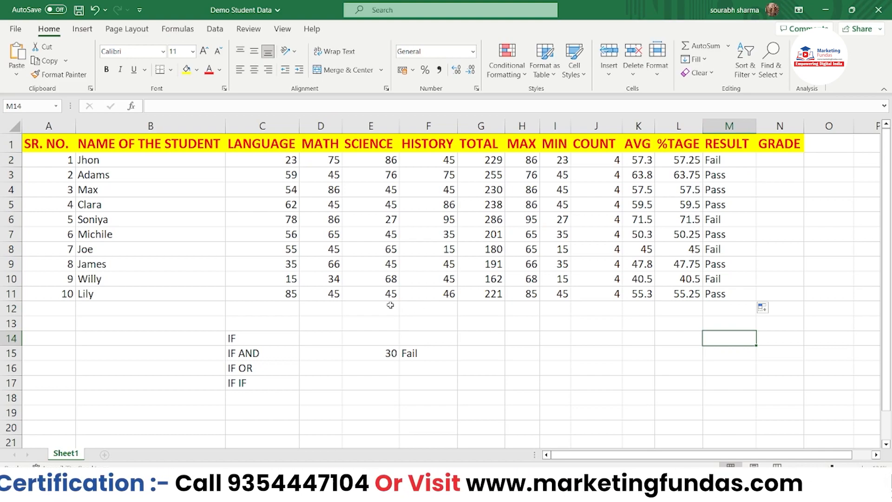
left_click(257, 355)
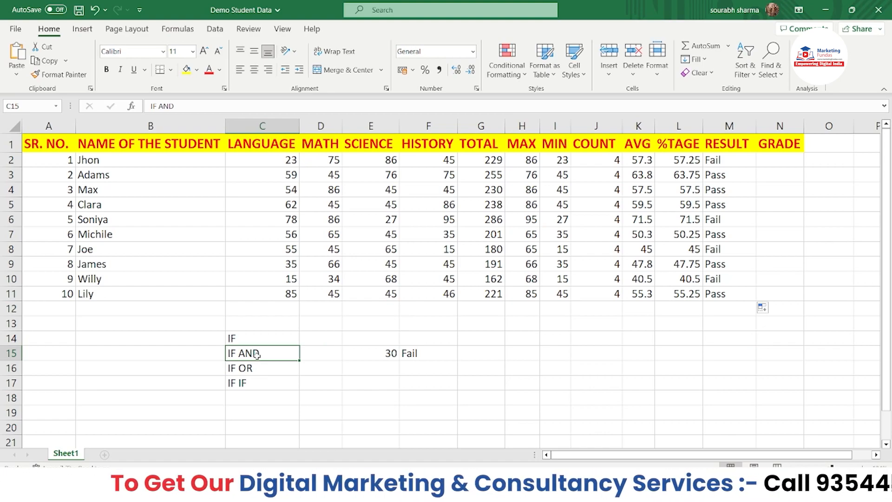
Add the header "RESULT - 2" in O1 and widen column O to fit it.
scroll(775, 140, "right", 1)
left_click(772, 146)
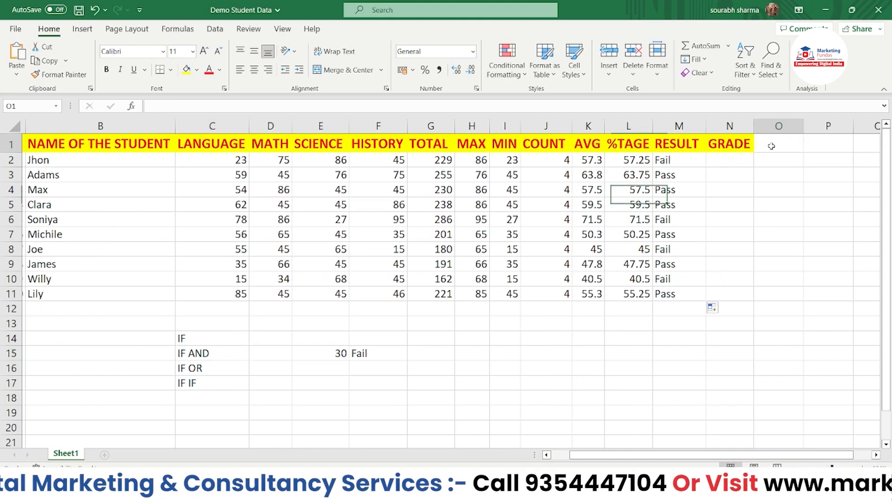
type("Re")
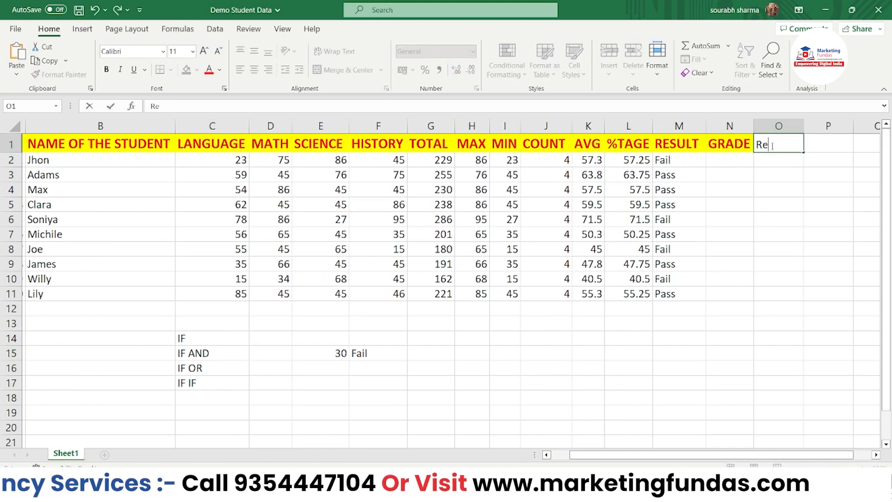
key("BackSpace")
key("BackSpace")
key("Caps_Lock")
type("RESULT")
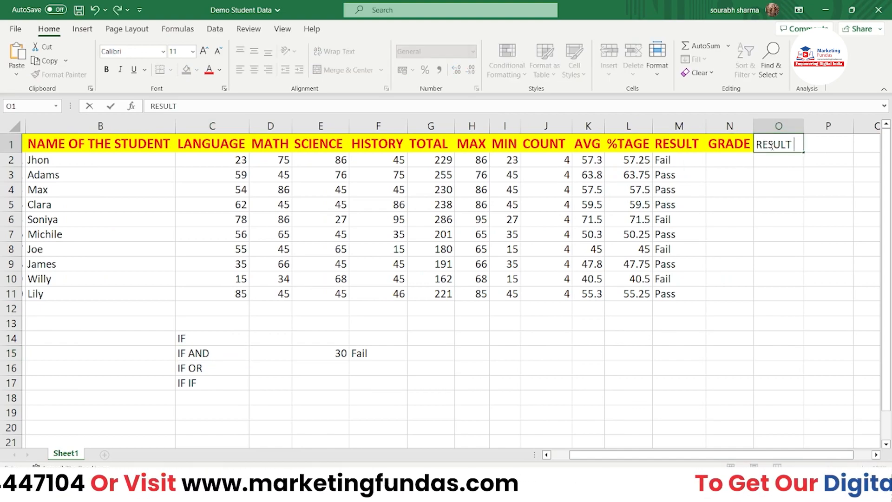
type(" - 2")
key("Caps_Lock")
left_click(829, 125)
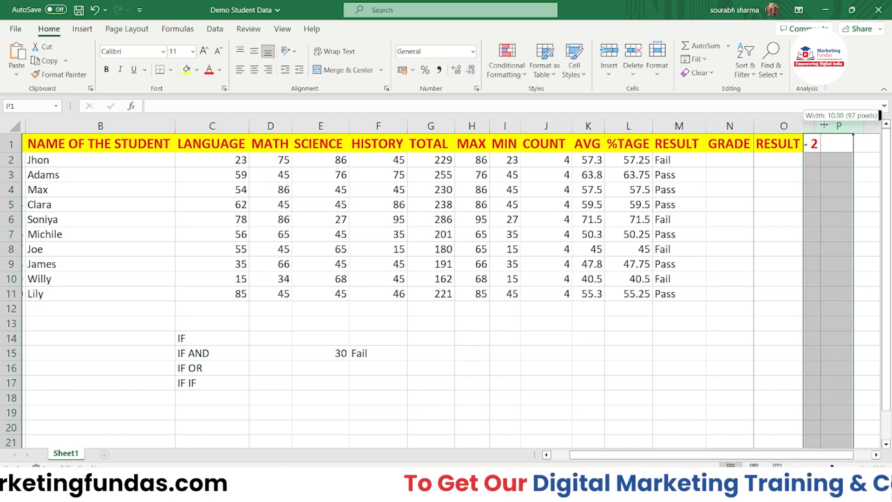
left_click_drag(805, 126, 826, 125)
Begin a formula in the first student's RESULT - 2 cell, O2, with an OR function nested as the IF function's logical test.
double_click(803, 161)
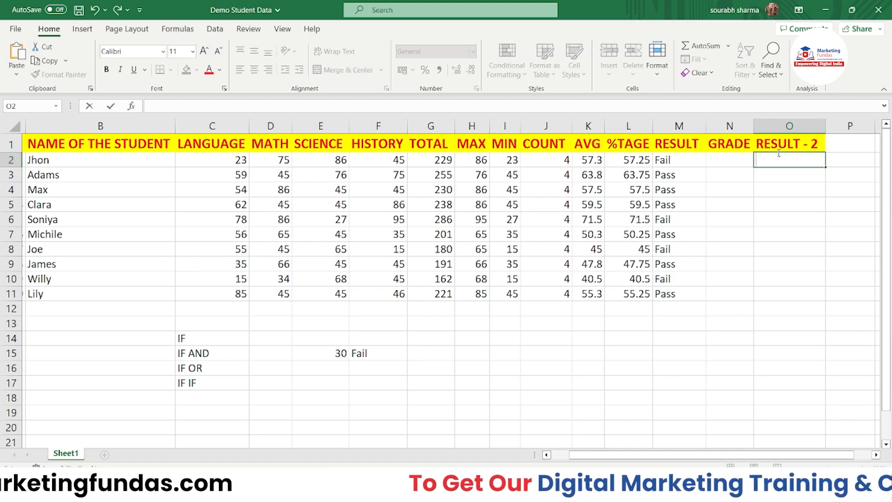
type("=")
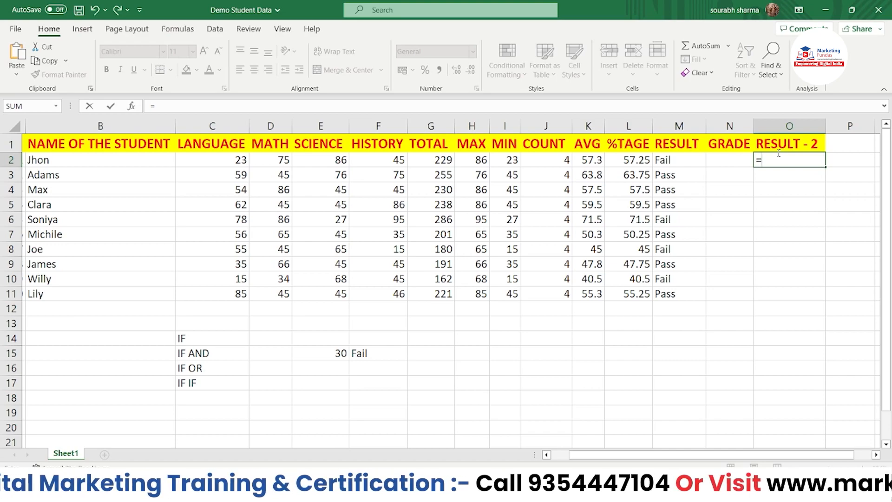
type("If")
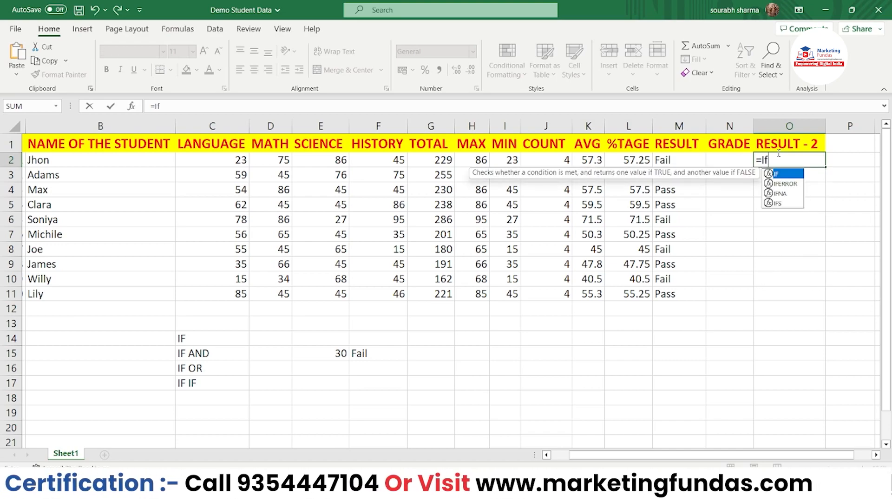
type("(")
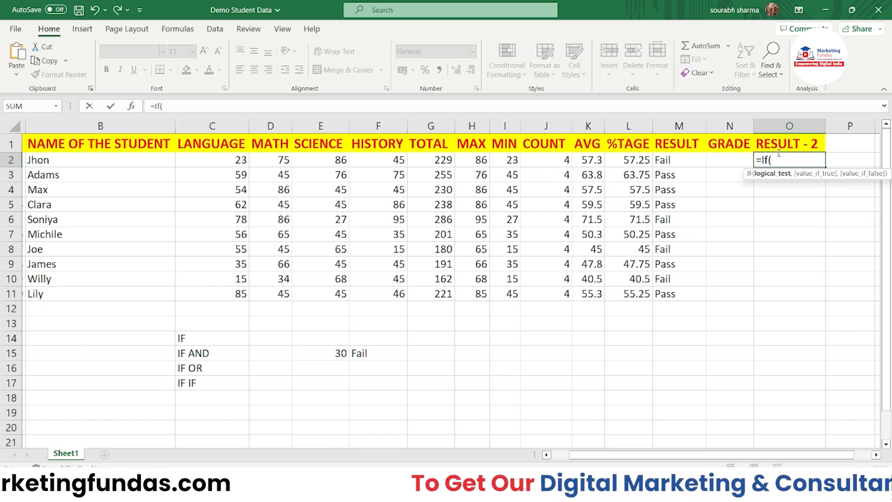
type("or")
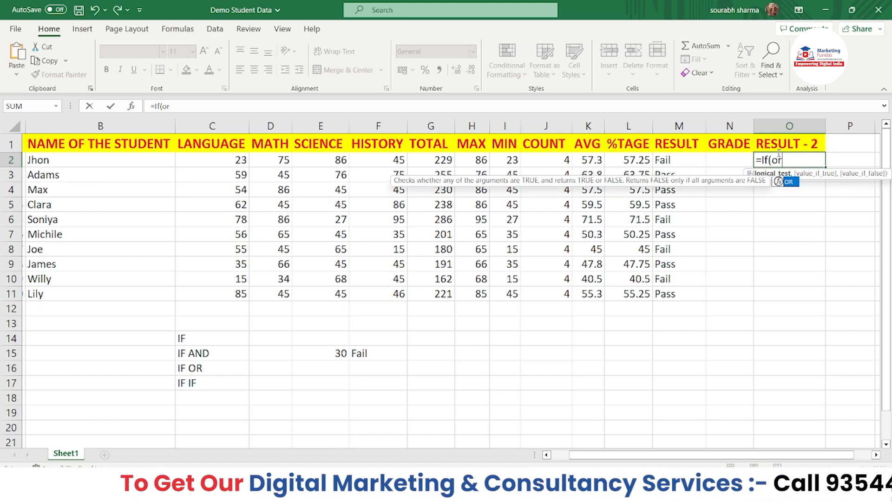
type("(")
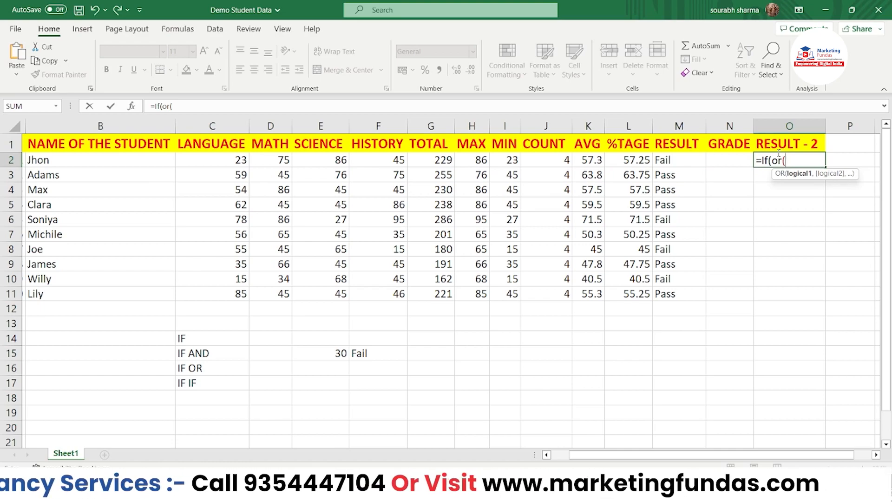
Add the Language and Math conditions C2<33 and D2<33 to the OR function in O2.
left_click(213, 160)
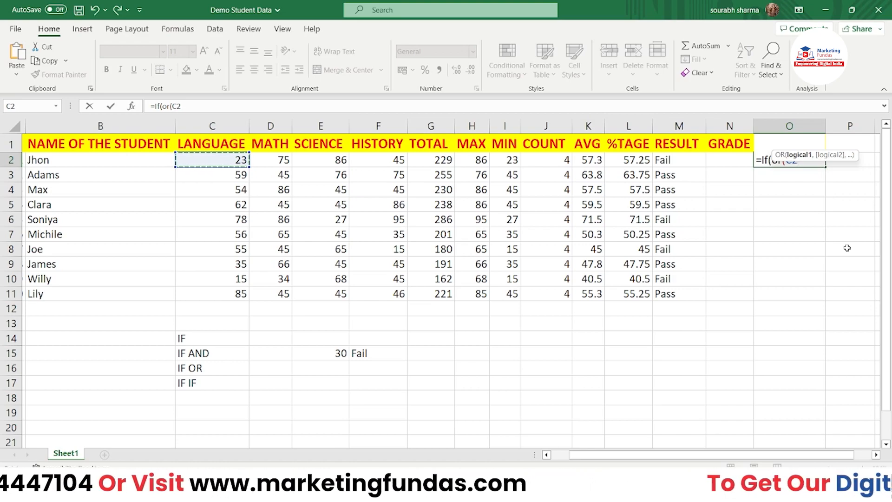
type("<")
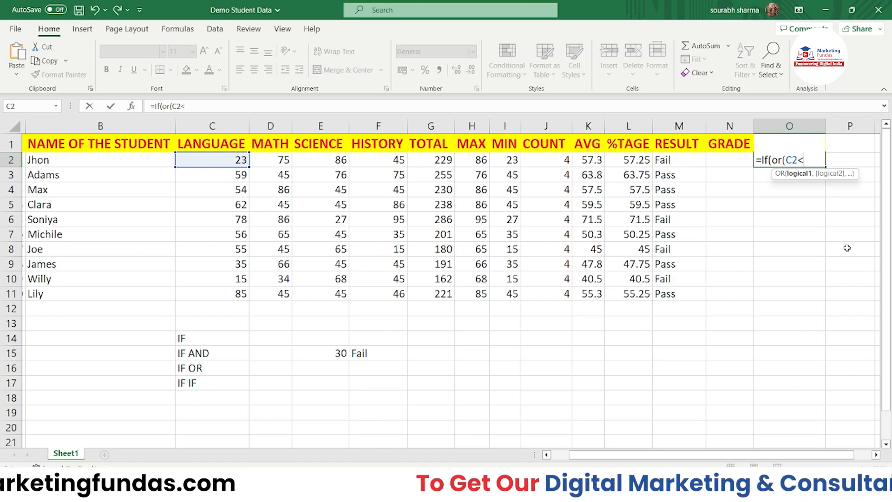
type("33,")
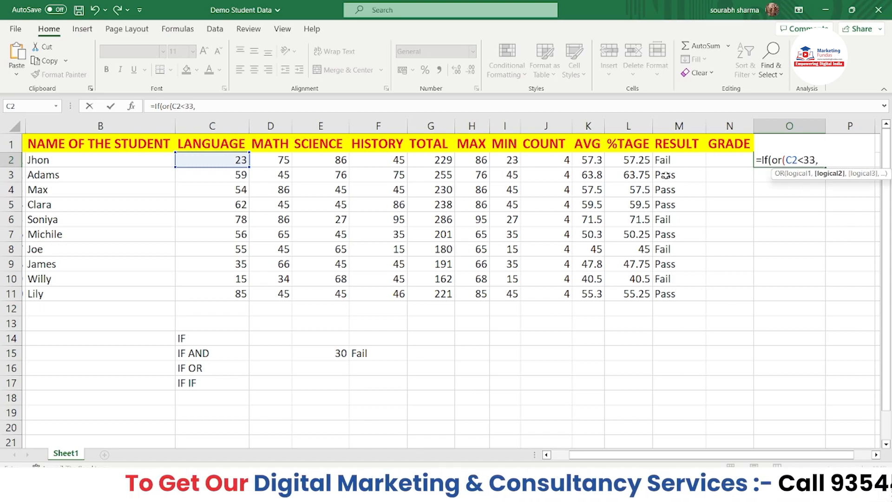
left_click(282, 161)
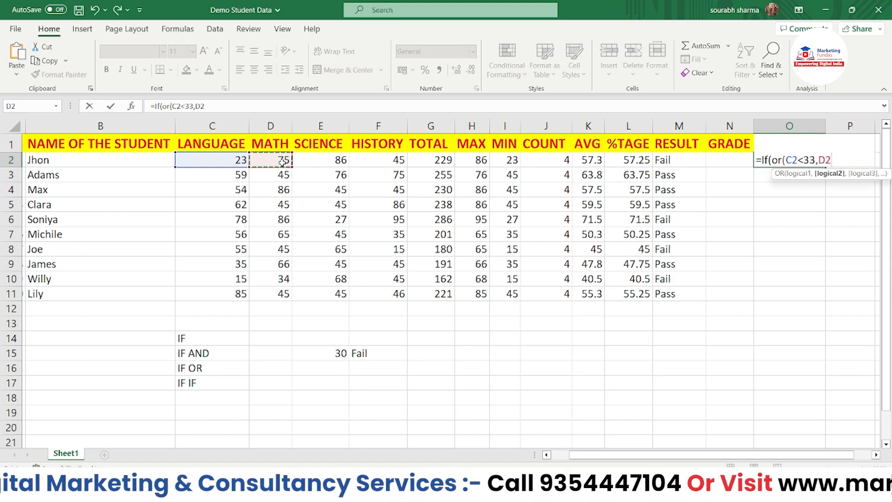
type(",")
key("BackSpace")
type("<")
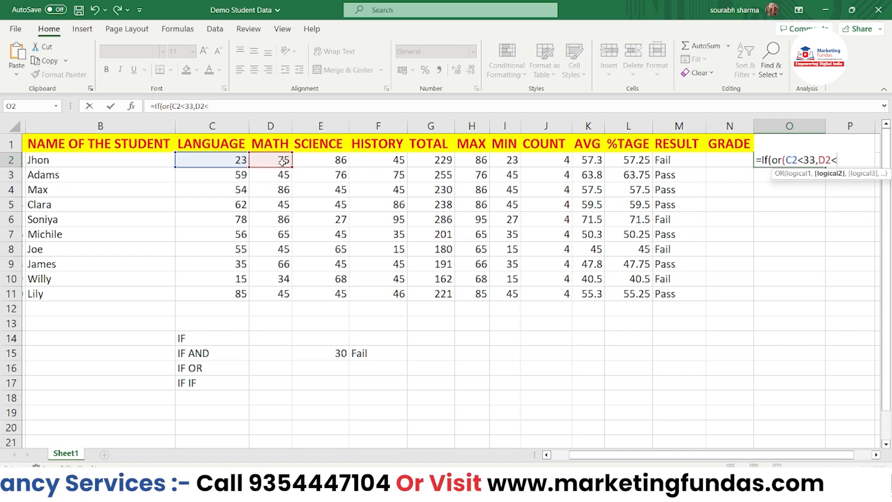
type("33")
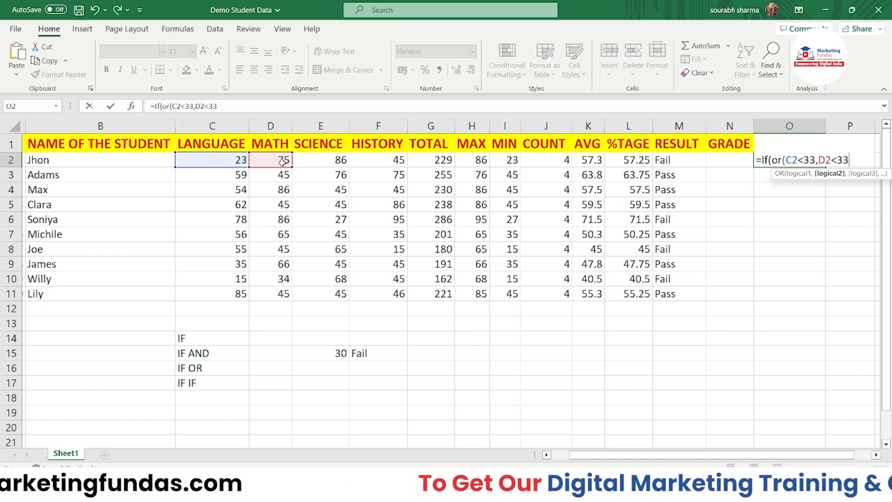
type(",")
Add the Science and History conditions E2<33 and F2<33 to O2's OR function and close it.
left_click(302, 161)
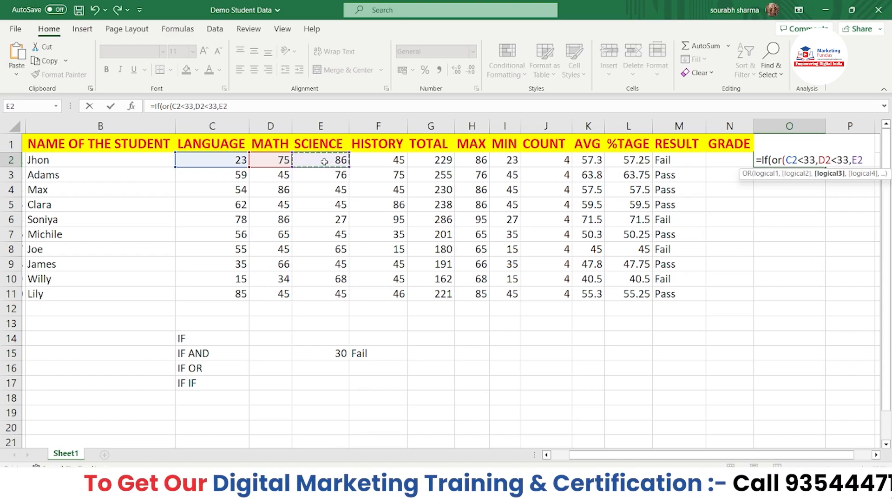
type(",")
key("BackSpace")
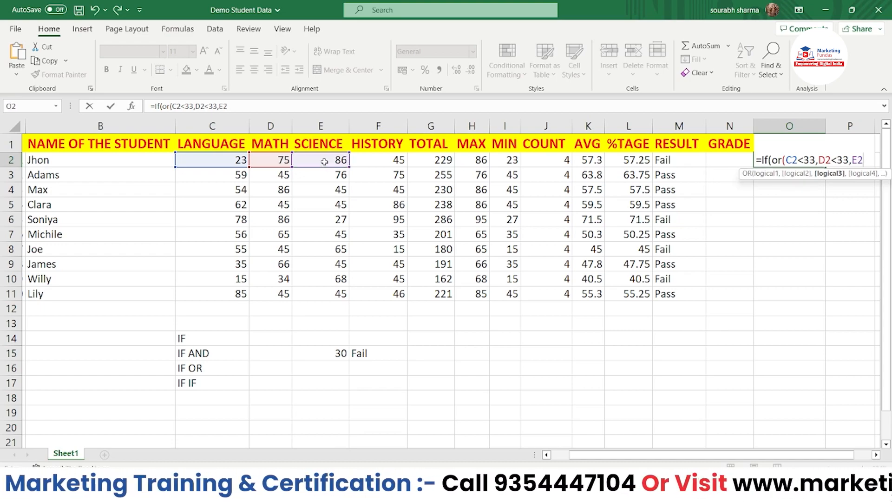
type("<33,")
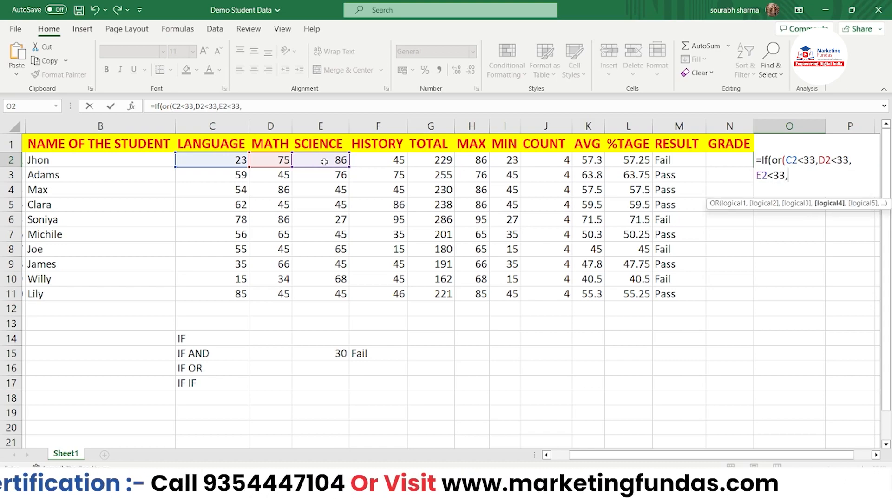
left_click(362, 159)
type("<")
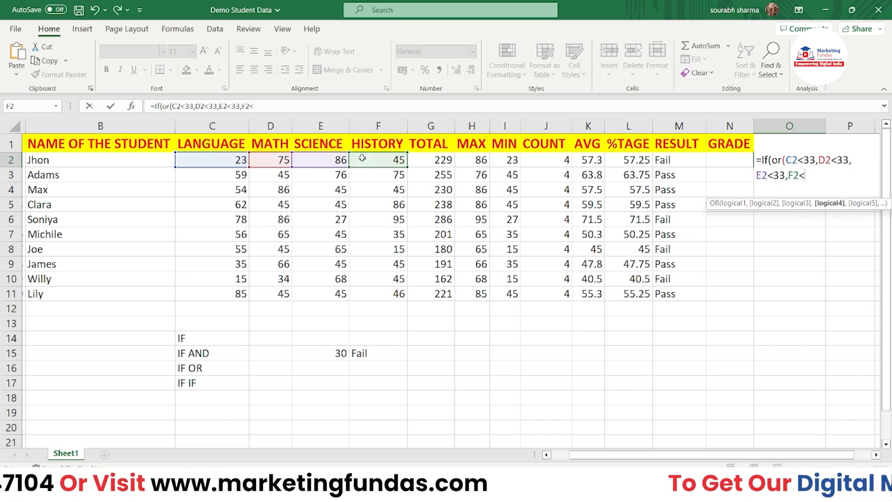
type("33")
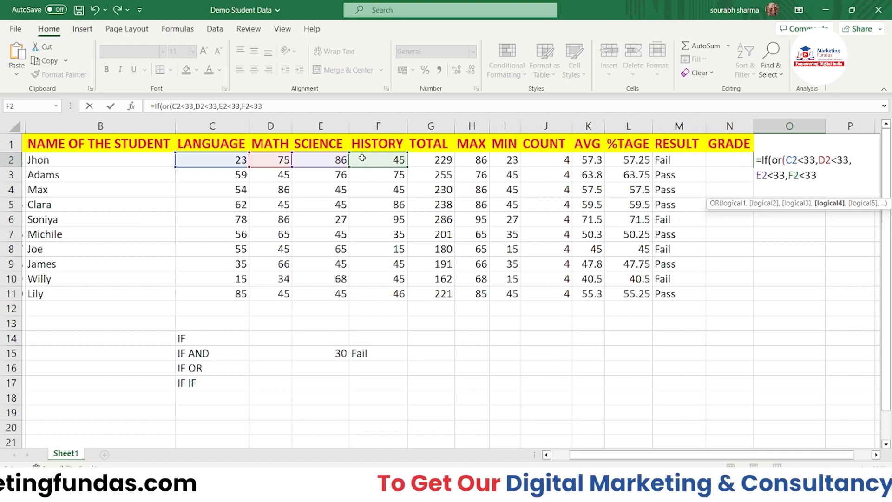
type("),")
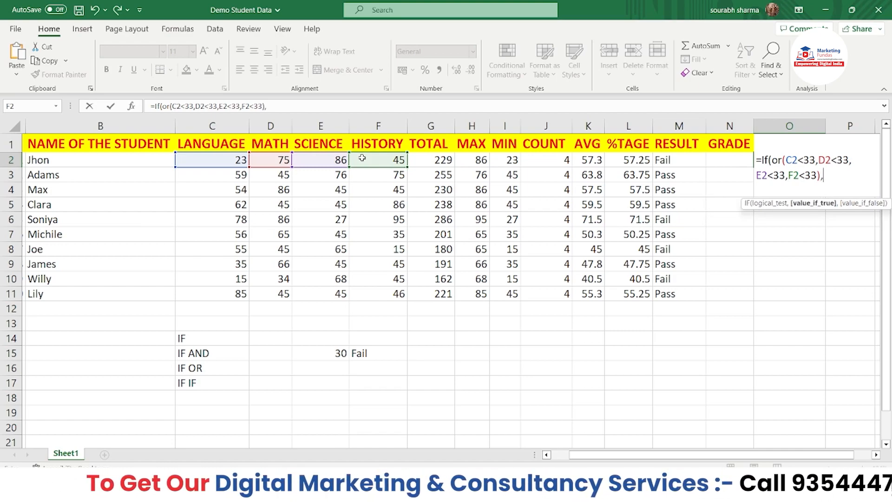
Finish O2's IF OR formula with "Fail" as the value if true and "Pass" as the value if false.
type("\"")
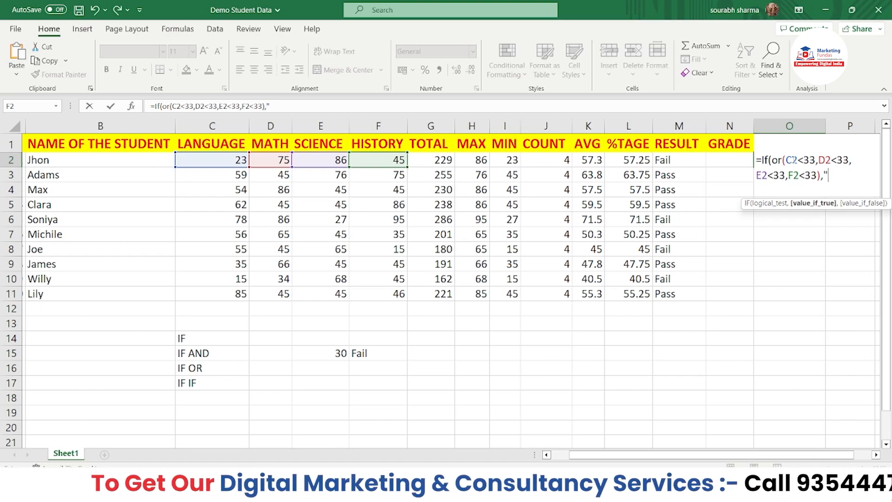
type("Fail")
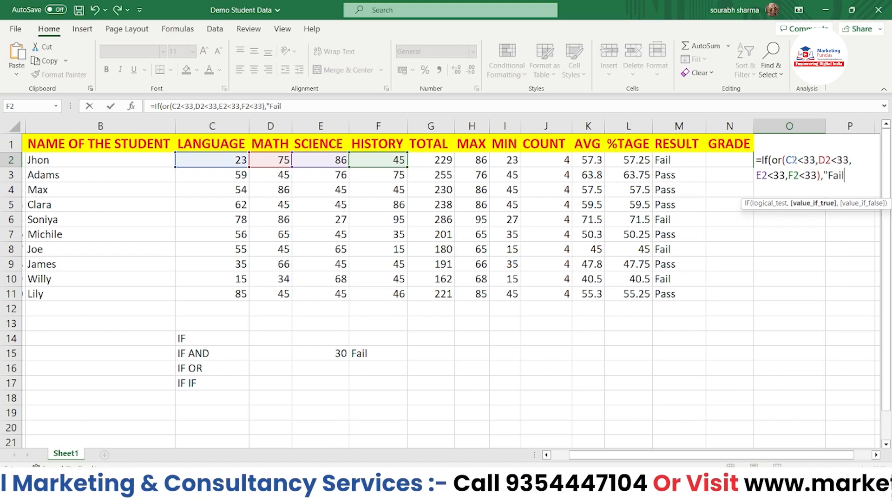
type("\"")
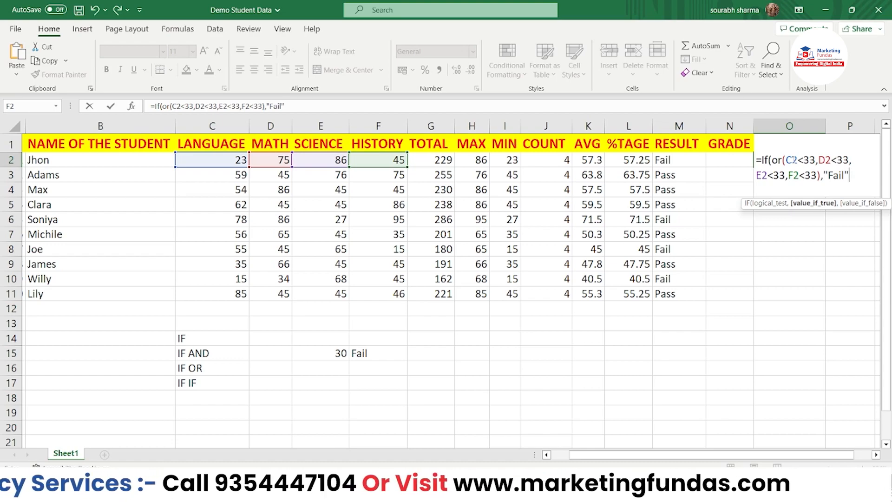
type(",\"Pass")
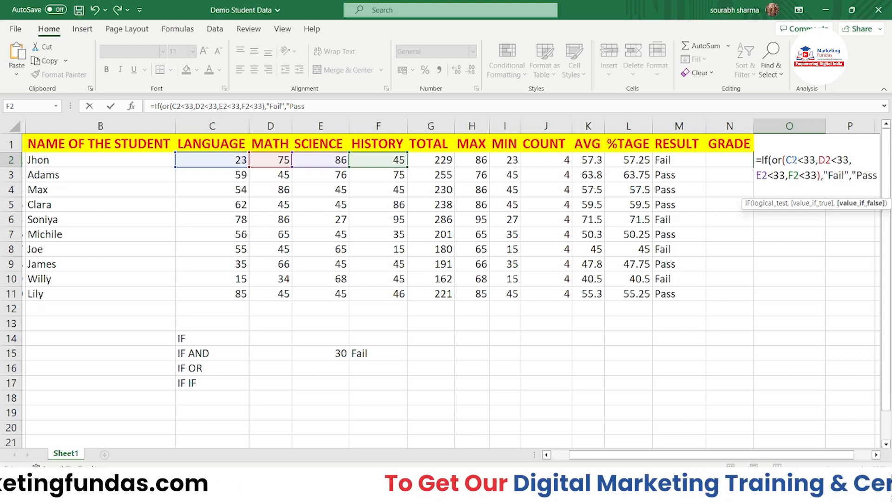
type("\")")
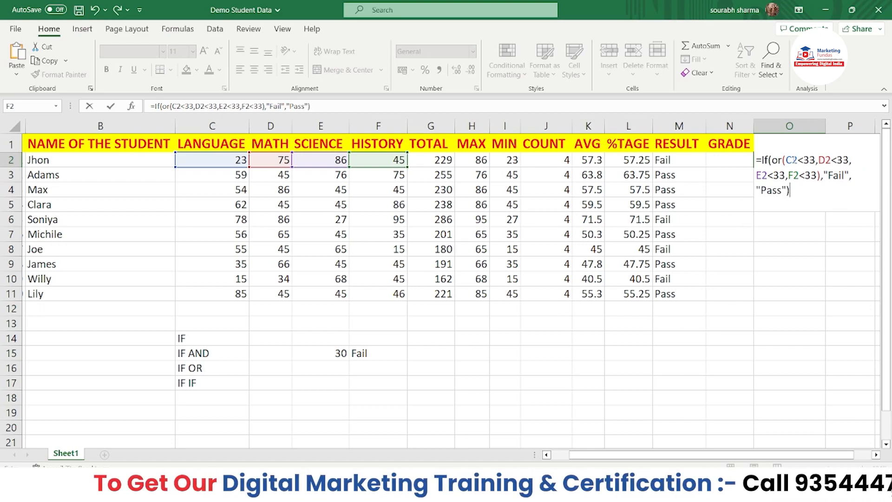
key("Return")
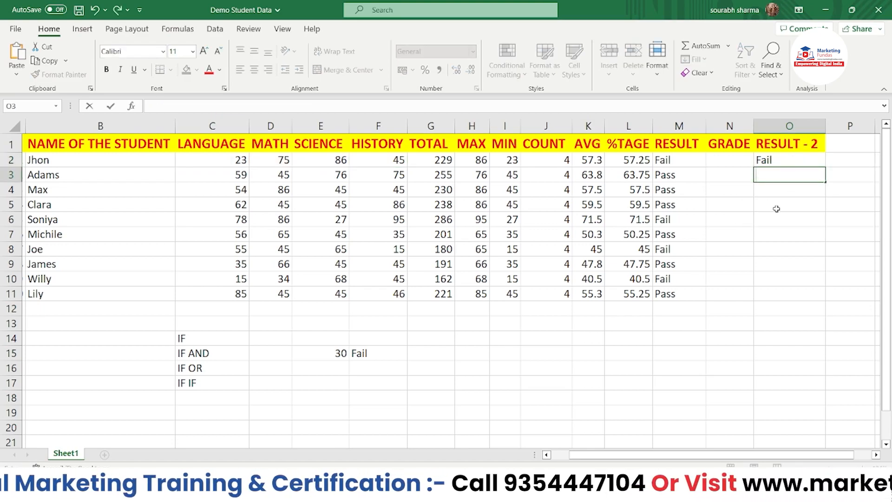
Fill the IF OR formula from O2 down the RESULT - 2 column through O11.
left_click(775, 209)
left_click(769, 165)
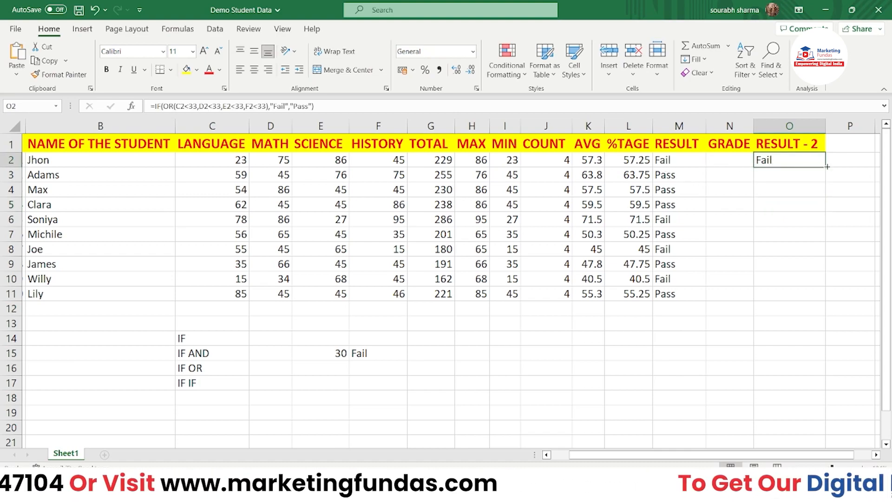
left_click_drag(826, 166, 822, 301)
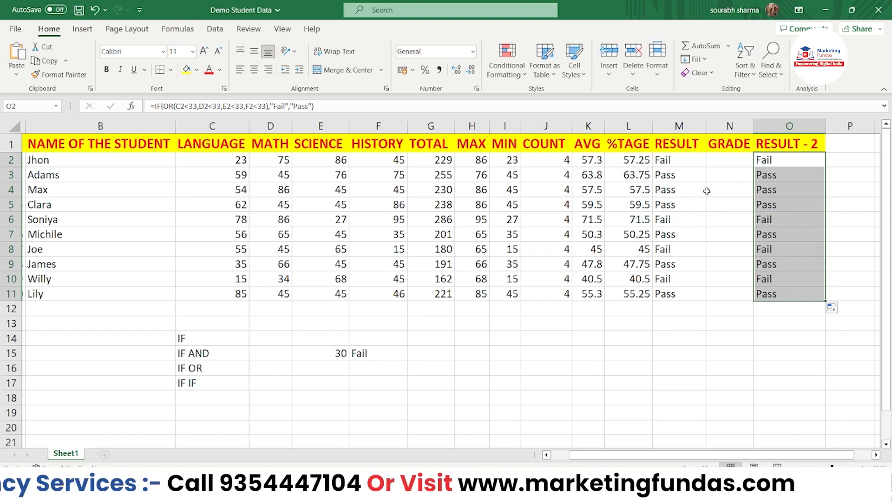
Compare the first student's outcomes in M2 and O2 with the Math, Science and History marks in row 2.
left_click(658, 162)
left_click(765, 166)
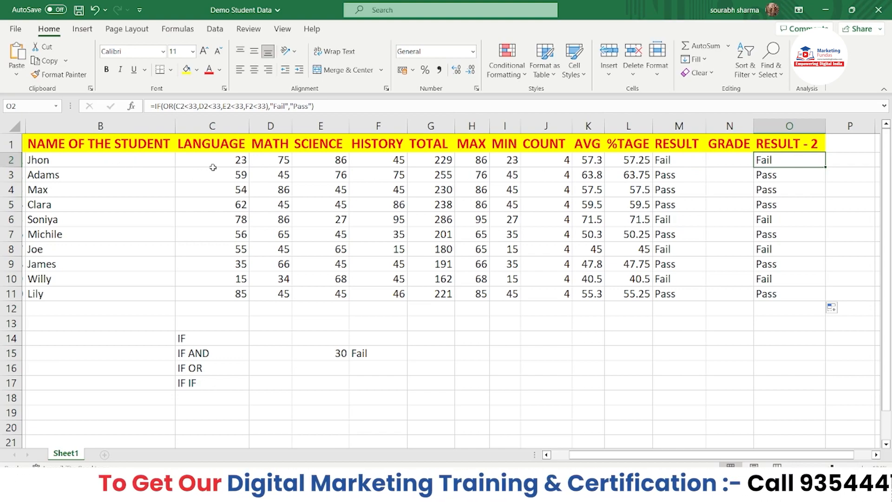
left_click(266, 162)
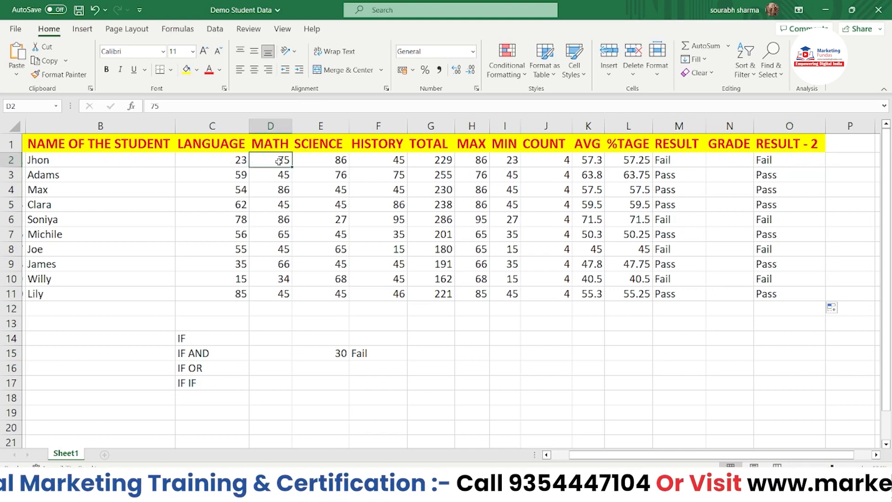
left_click(314, 161)
left_click(370, 164)
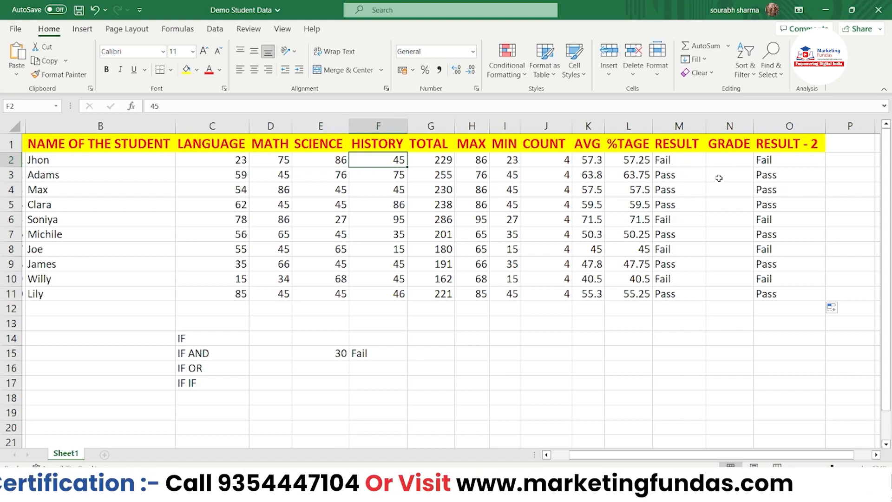
left_click(785, 163)
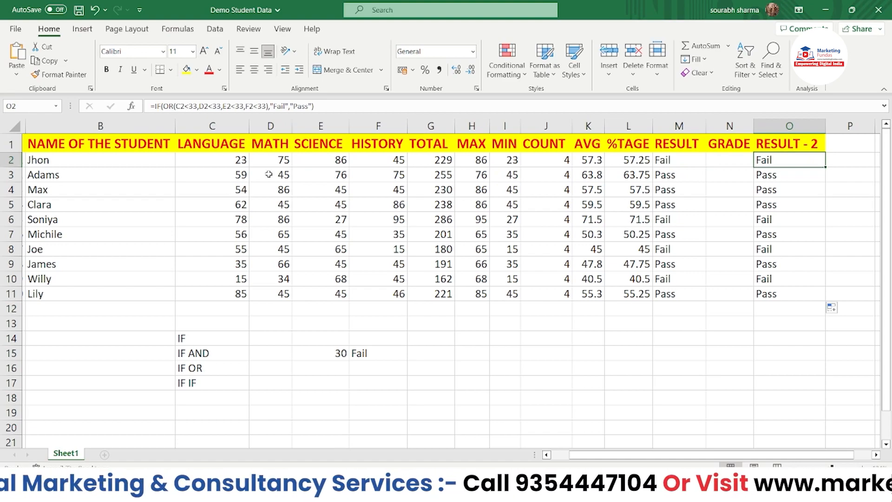
left_click(758, 324)
type("+")
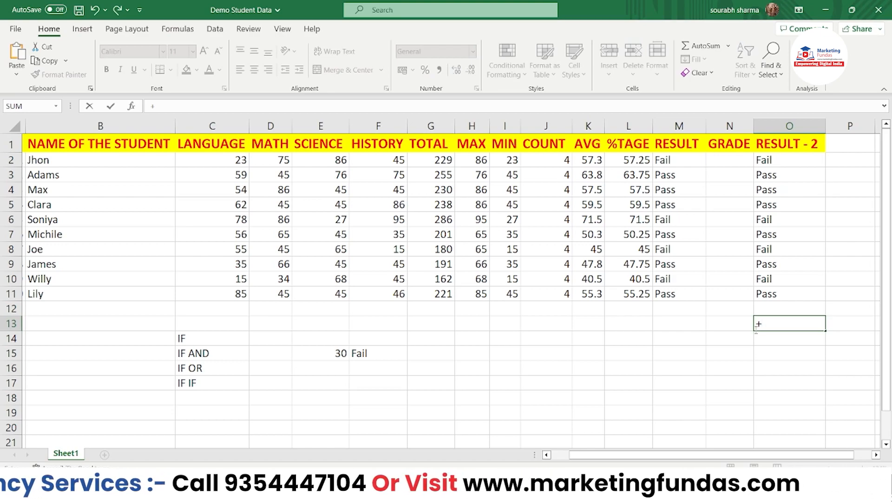
key("Escape")
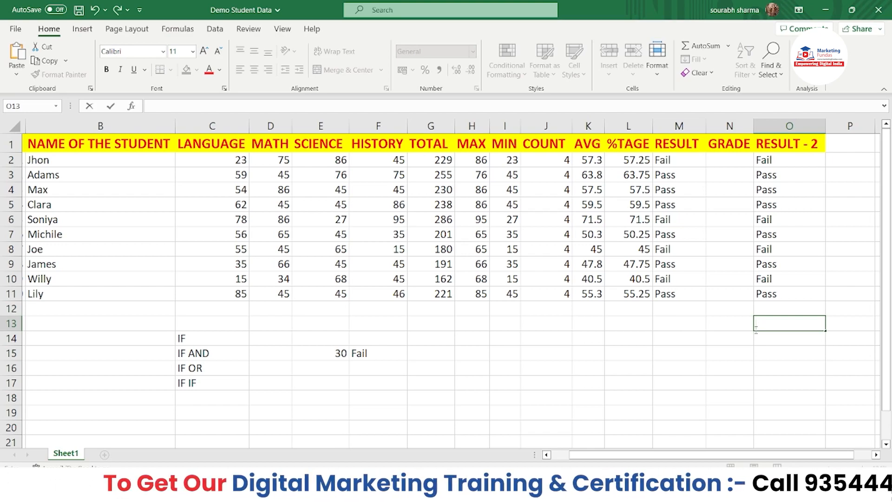
type("+")
key("Escape")
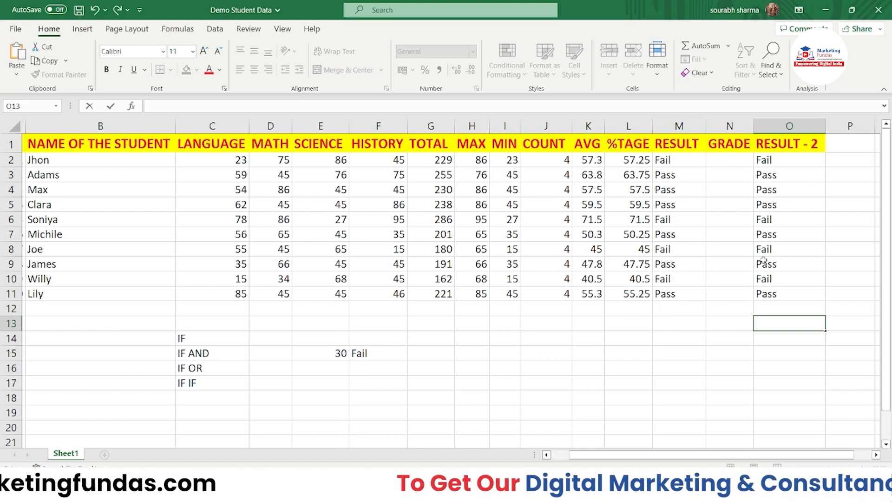
left_click(471, 416)
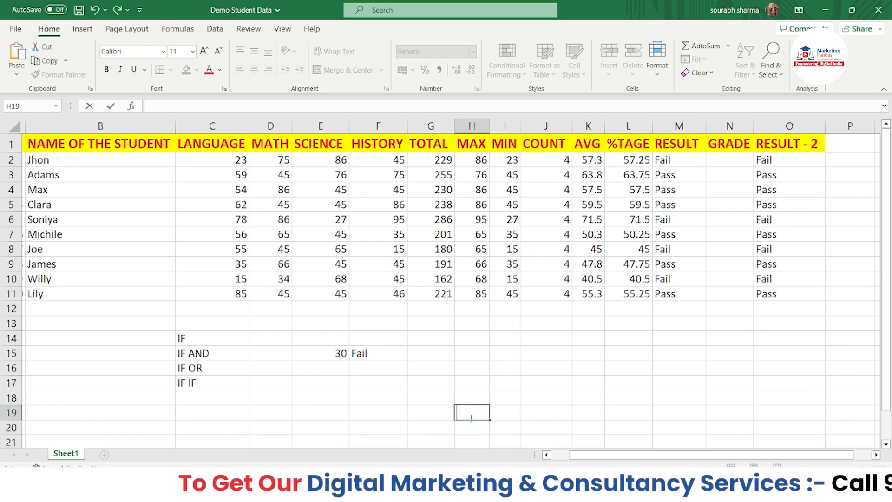
left_click(214, 156)
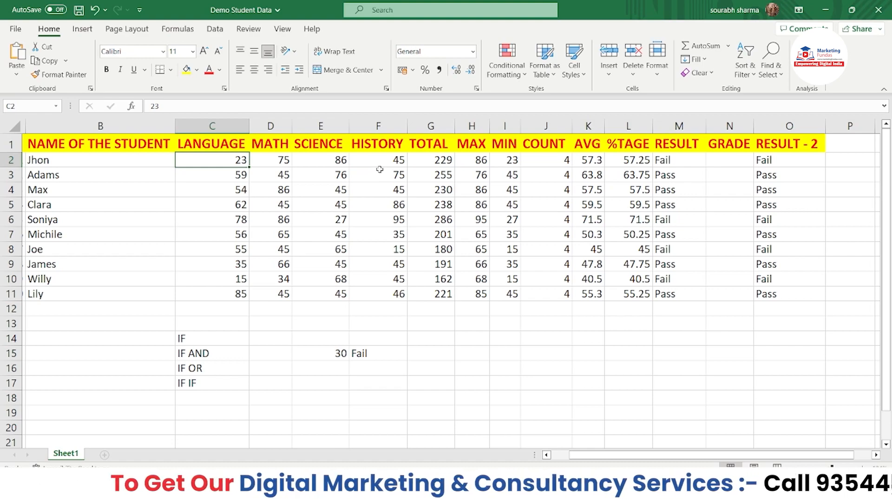
double_click(501, 368)
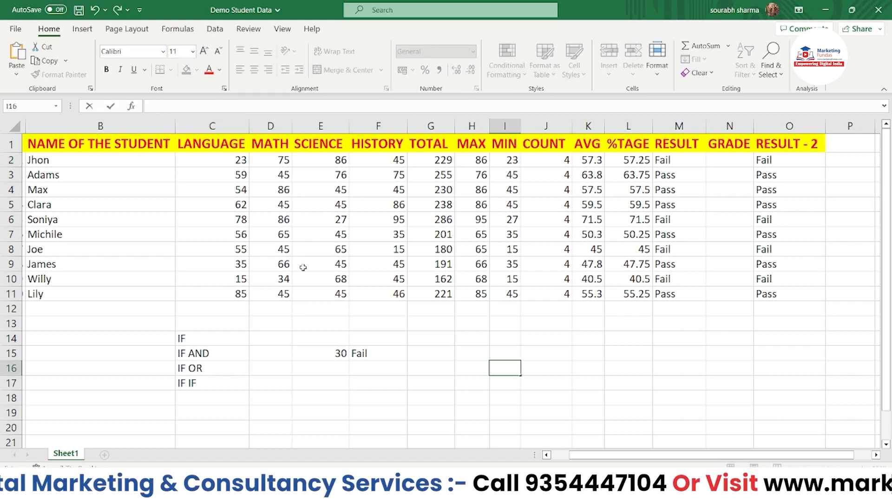
Examine the RESULT and RESULT - 2 entries, the empty GRADE cells N2:N11 and the IF IF label in C17.
left_click(684, 163)
left_click(774, 163)
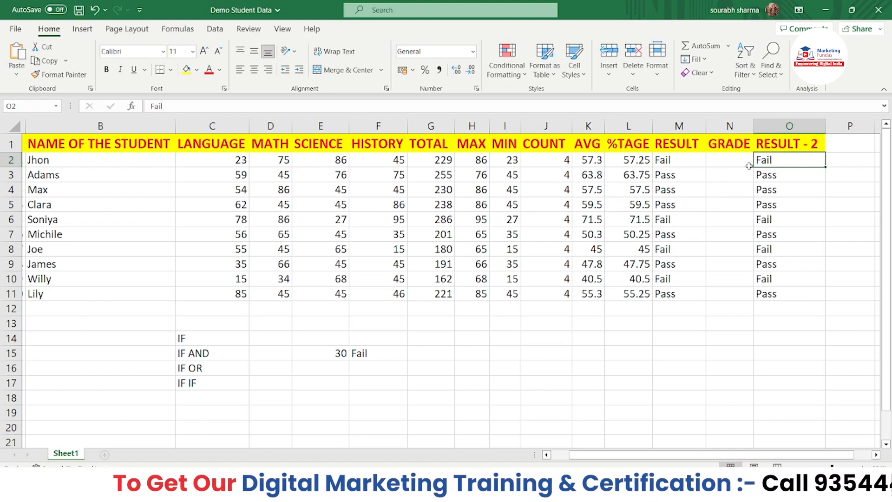
left_click(719, 156)
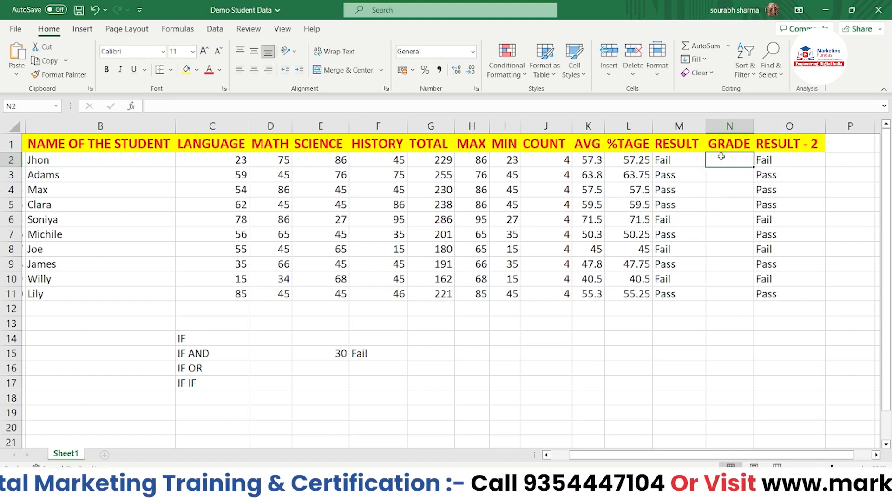
left_click(186, 385)
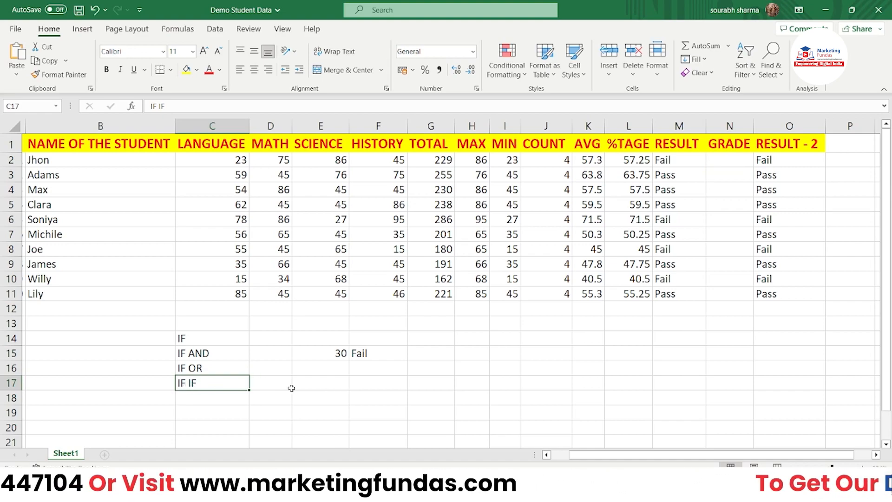
left_click_drag(721, 160, 726, 297)
Enter a "-" in M16 and clear the RESULT - 2 heading and results from O1:O11, keeping the header fill.
left_click(711, 368)
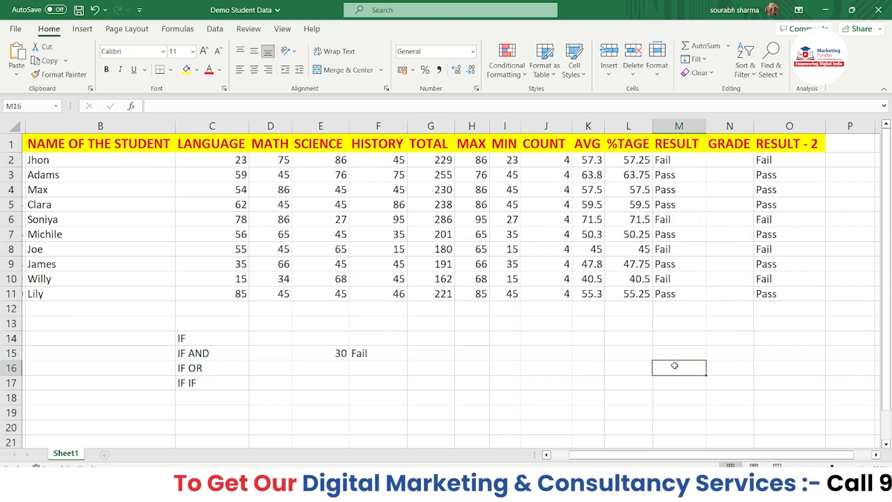
type("+")
key("Escape")
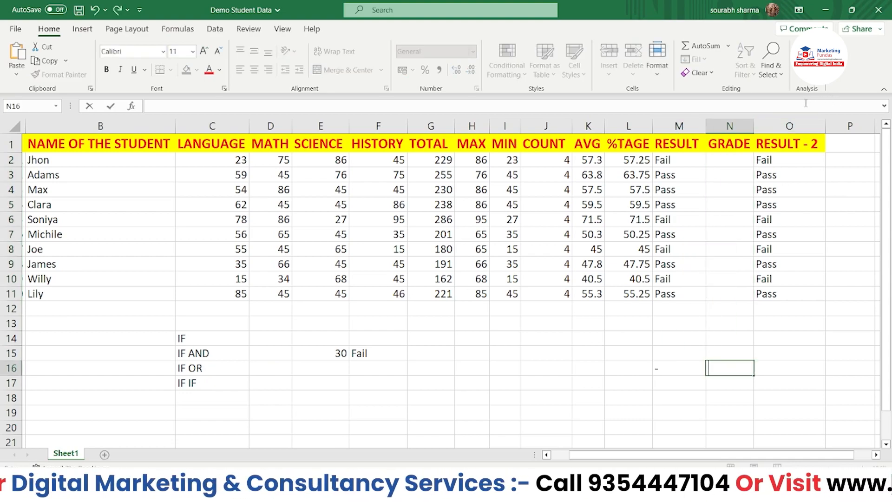
left_click_drag(778, 142, 766, 291)
key("ctrl+z")
Start an IF formula in GRADE cell N2 with the logical test M2="Fail".
left_click(728, 158)
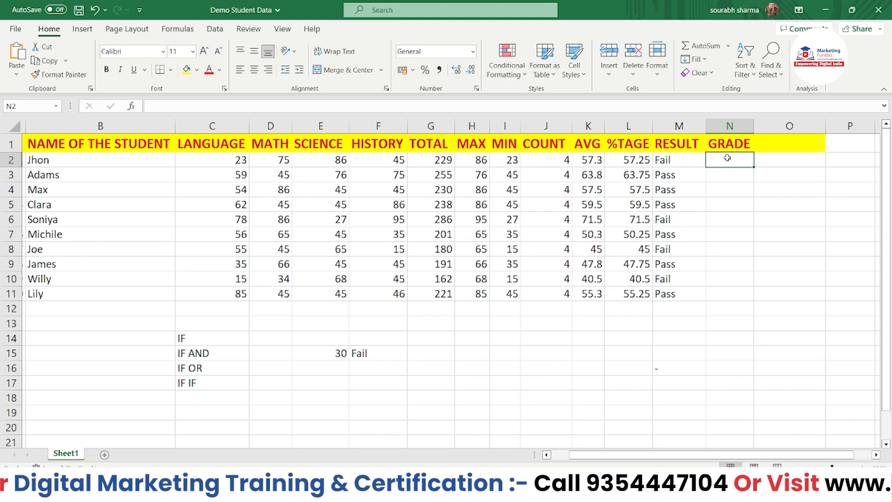
type("=")
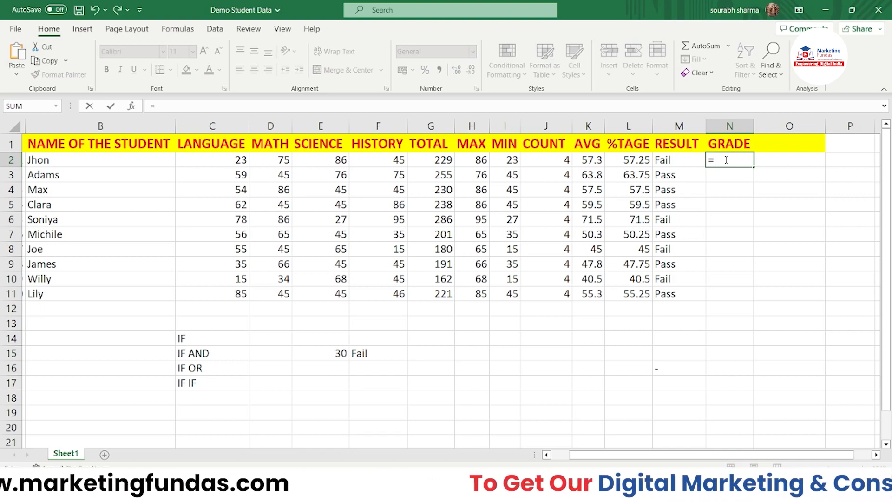
type("IF")
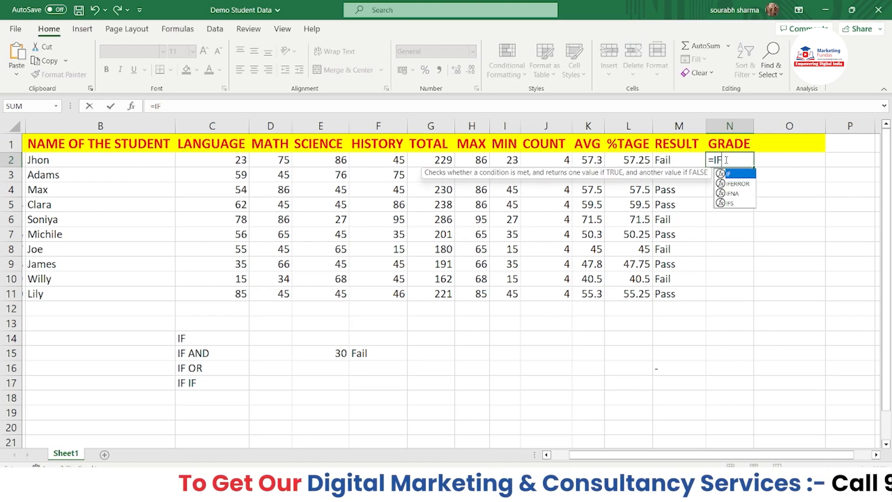
type("(")
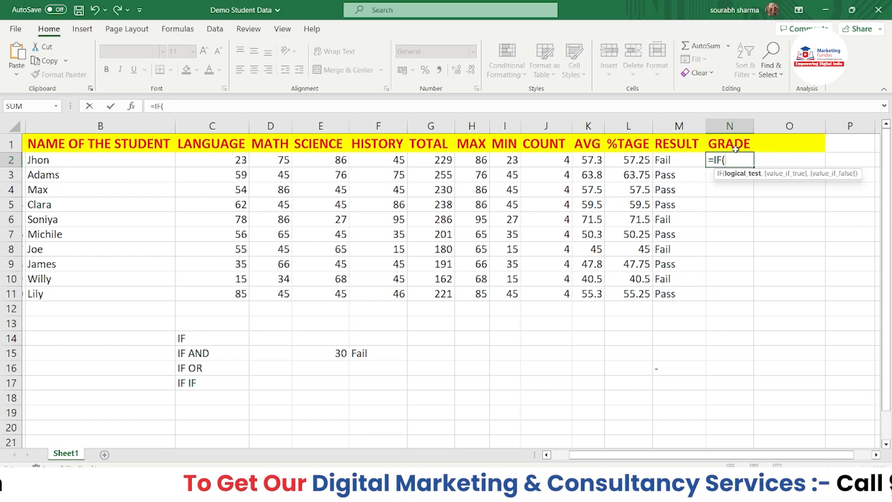
left_click(688, 161)
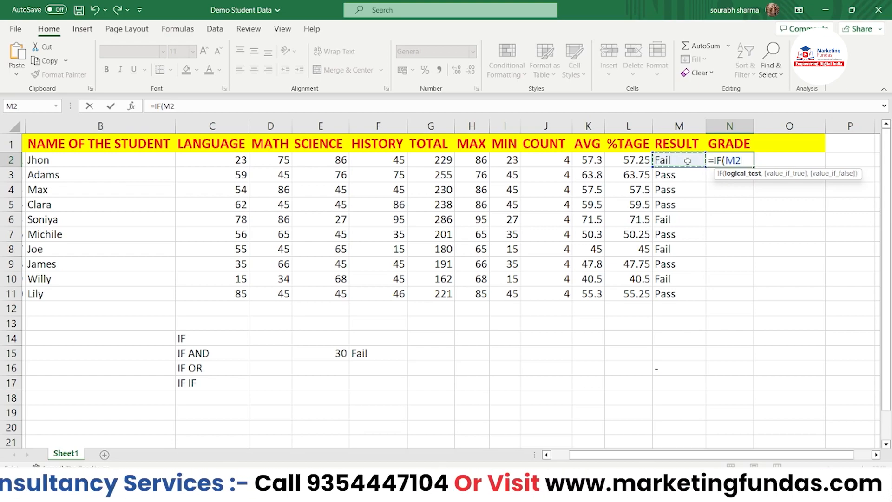
type("+\"")
key("BackSpace")
key("BackSpace")
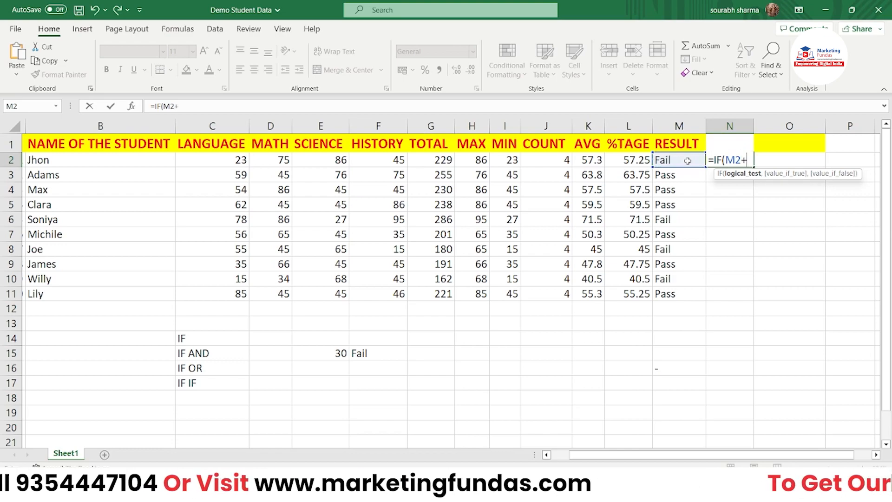
type("=\"F")
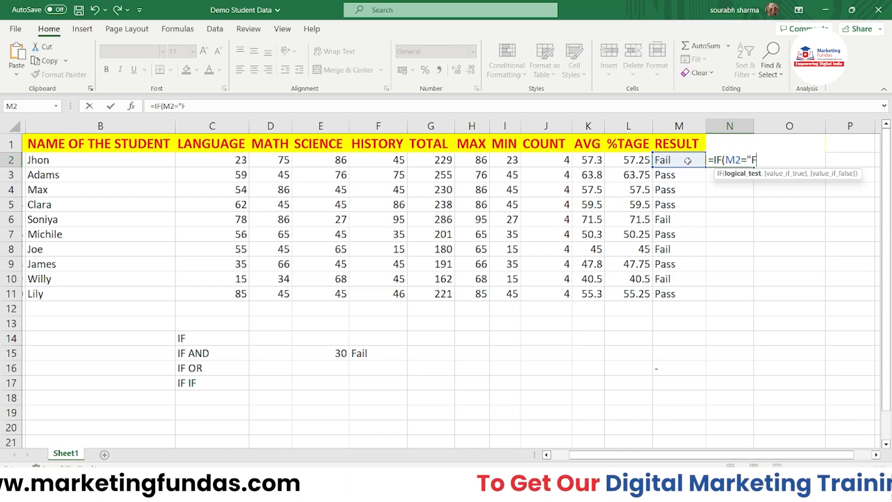
type("ail")
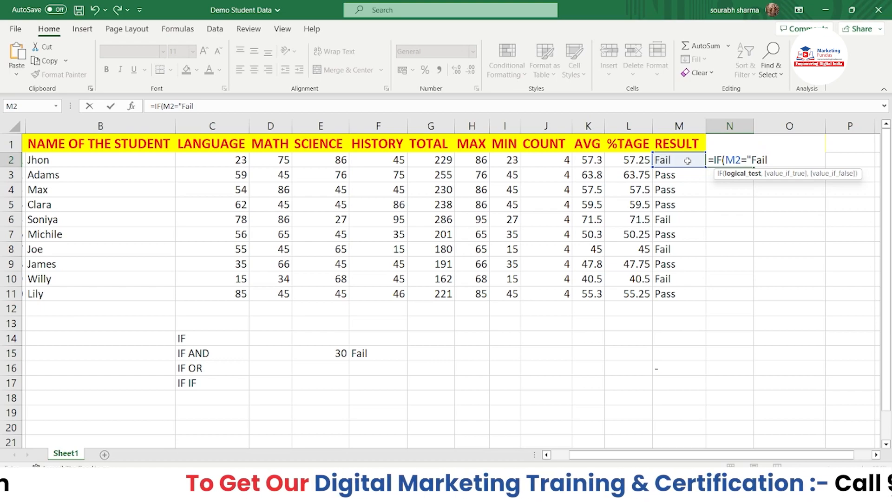
type("\"")
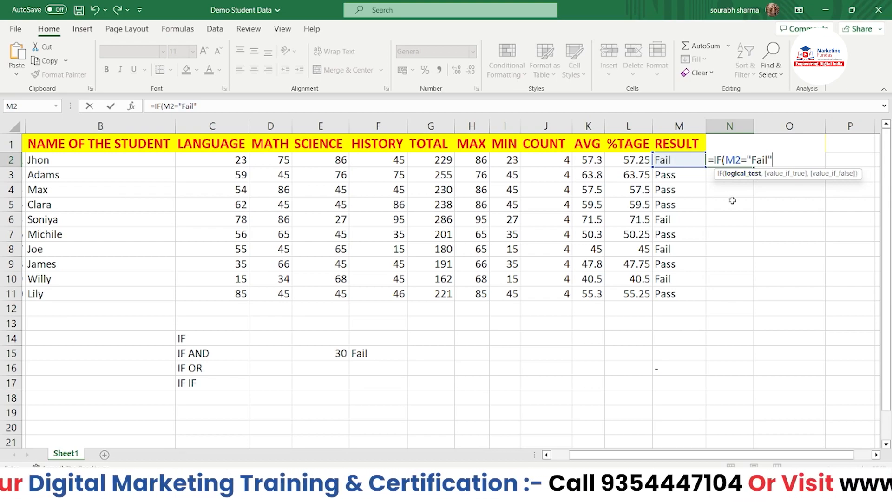
Set "F" as the value if true in N2's IF formula.
type(",")
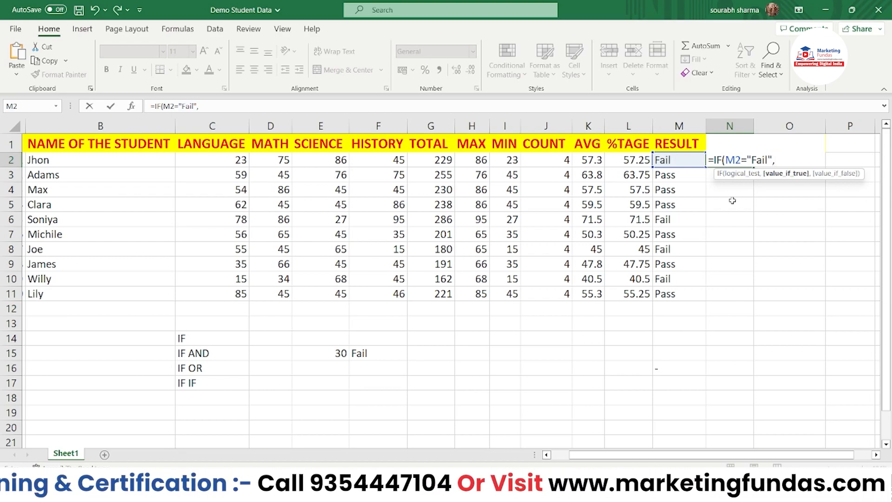
type("\"F")
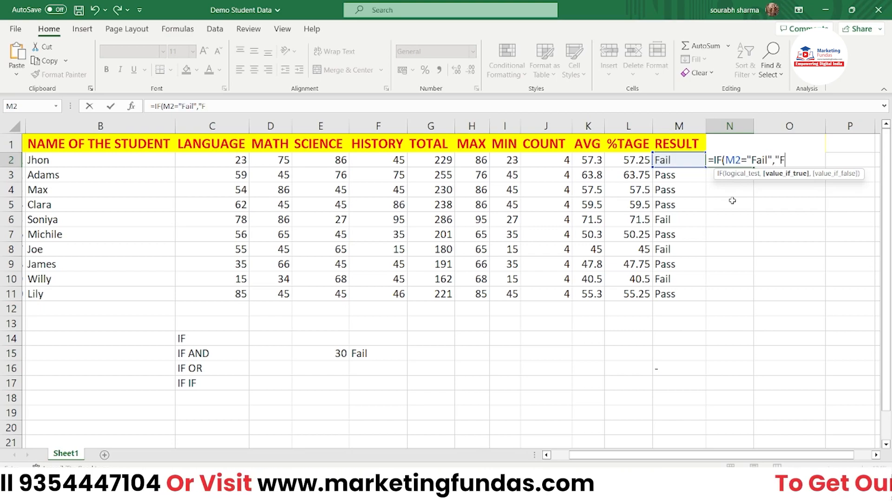
type("\"")
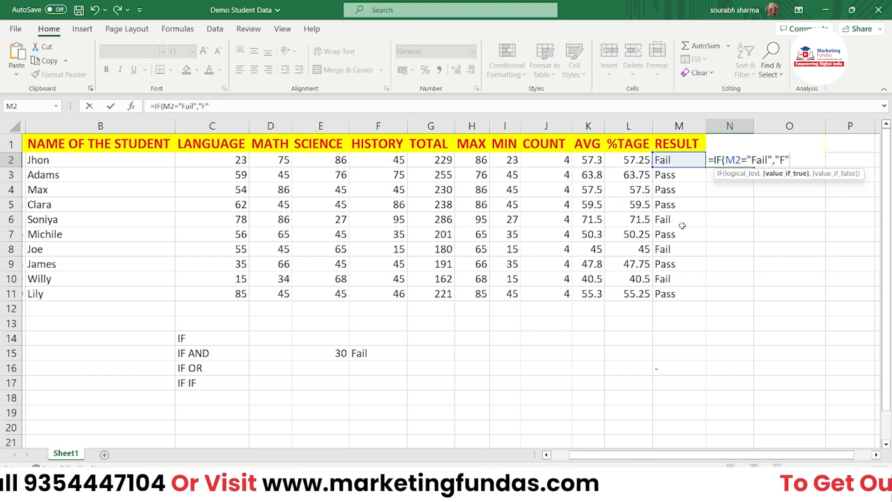
Nest a second IF in N2's formula that returns "A+" when the percentage meets L2>=75.
type(",If")
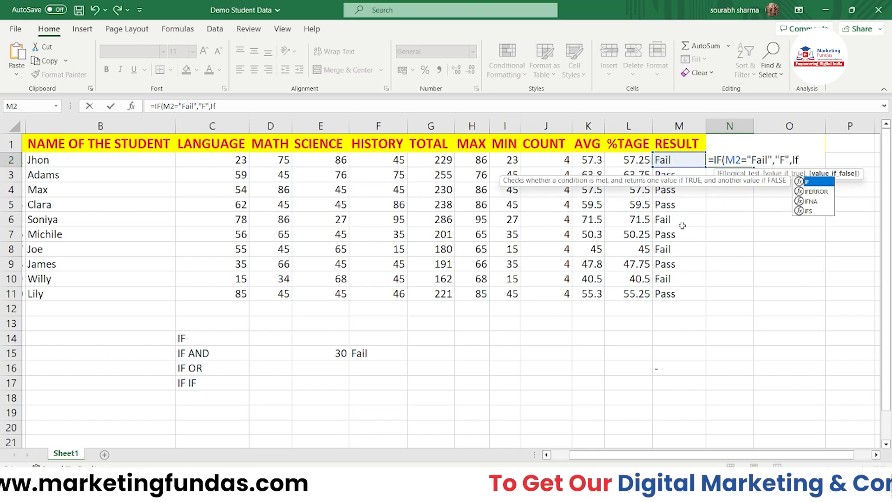
type("(")
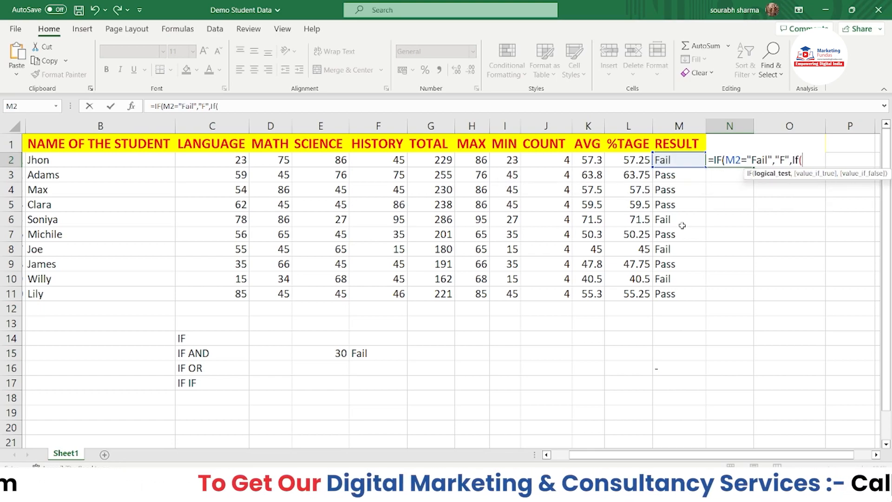
left_click(624, 161)
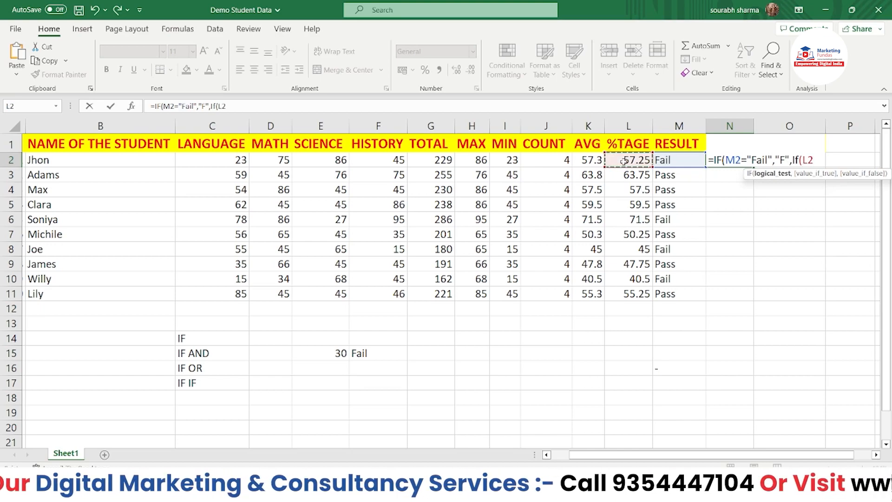
type(">")
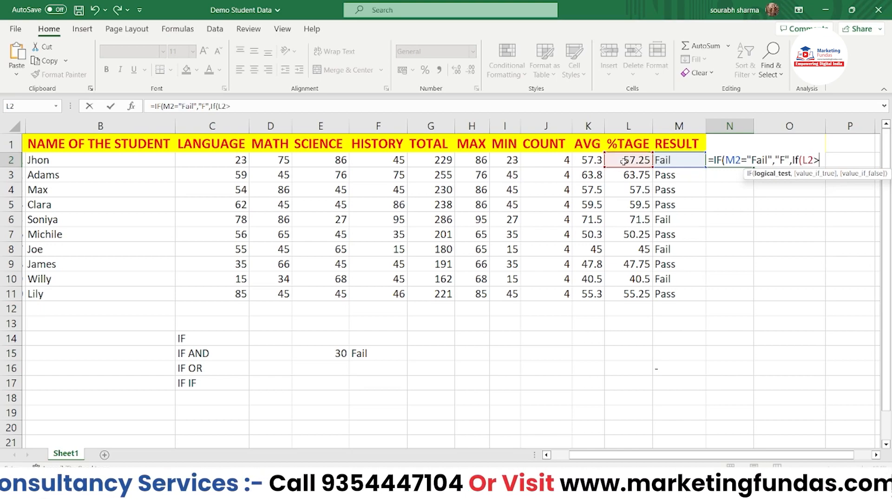
type("=")
type("7")
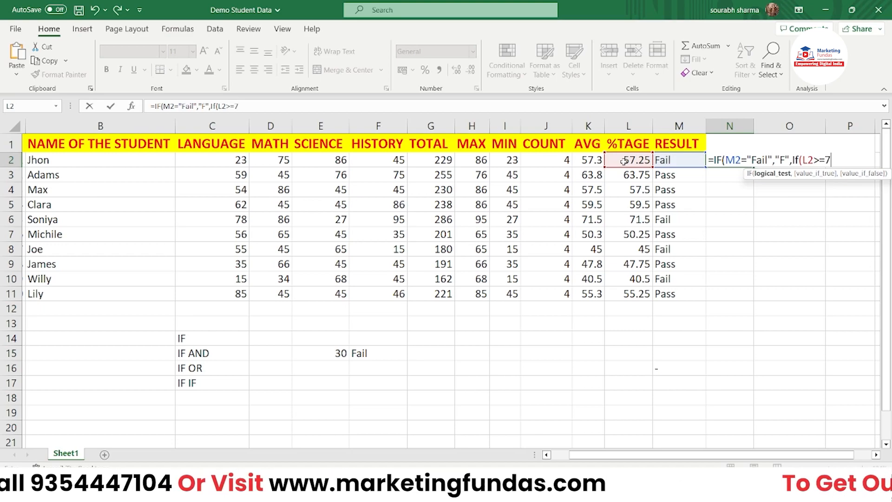
type("5,\"")
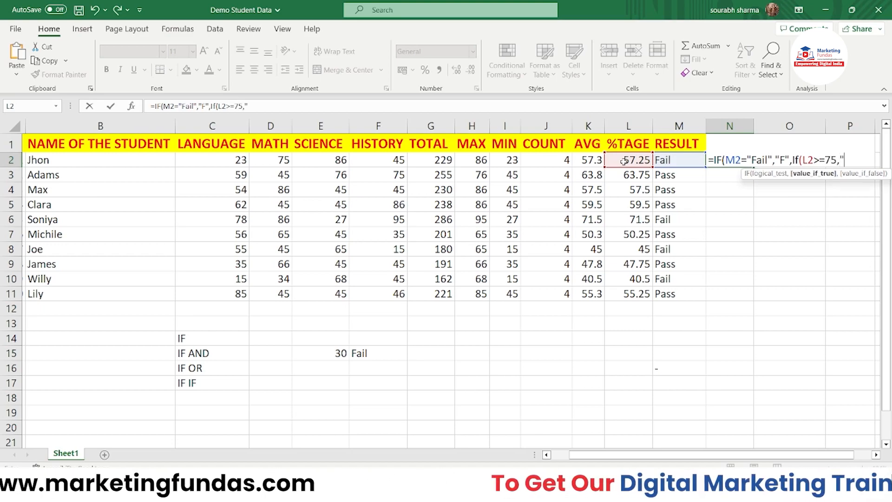
type("A")
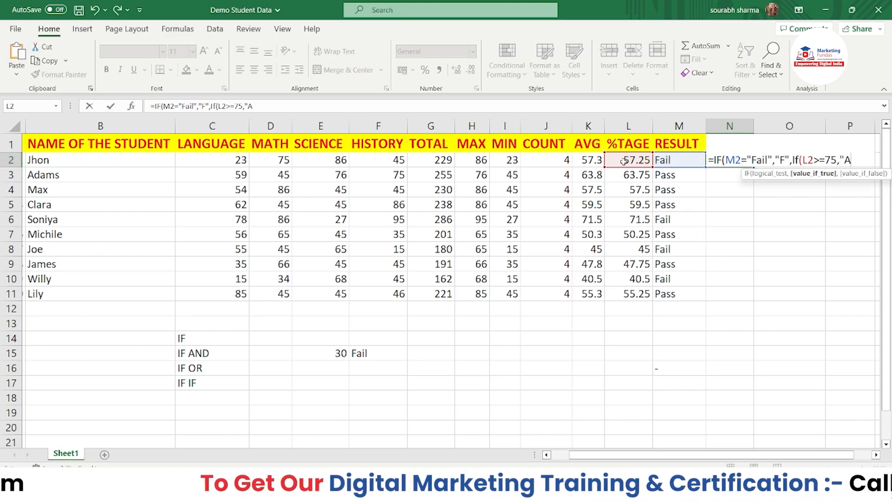
type("+\"")
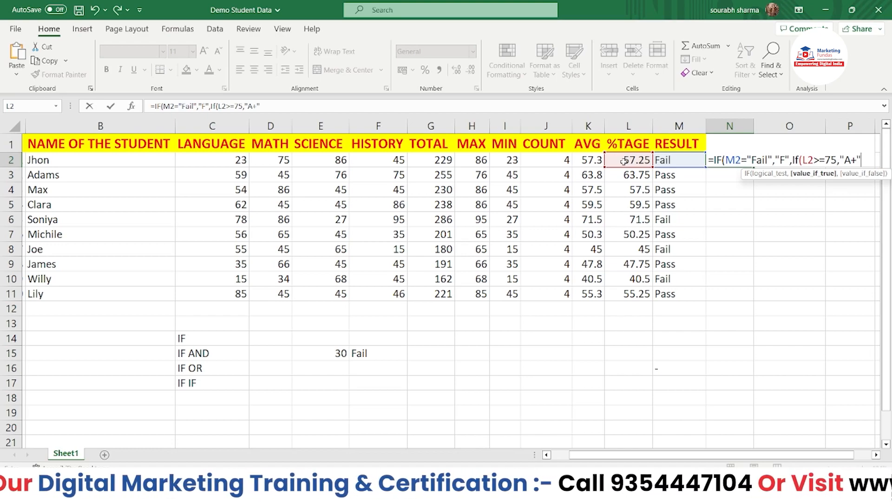
type(",")
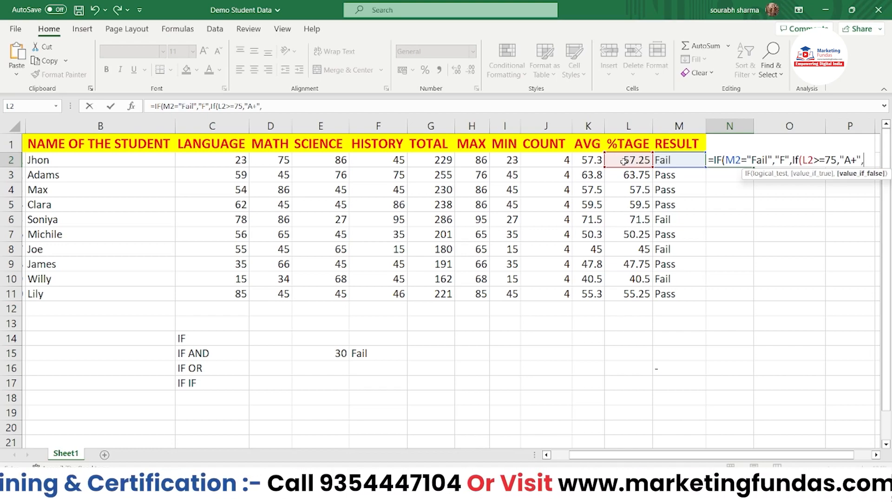
Nest a third IF in N2's formula with the percentage cell L2 starting its logical test.
type("If(")
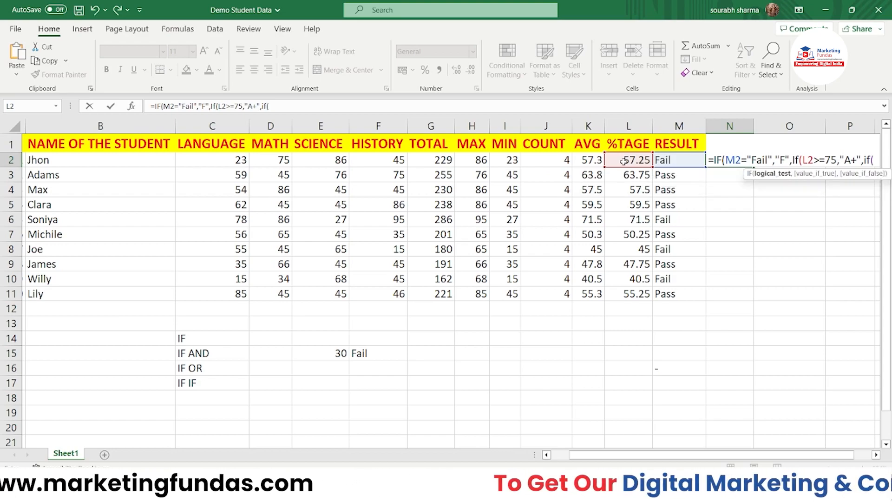
left_click(595, 161)
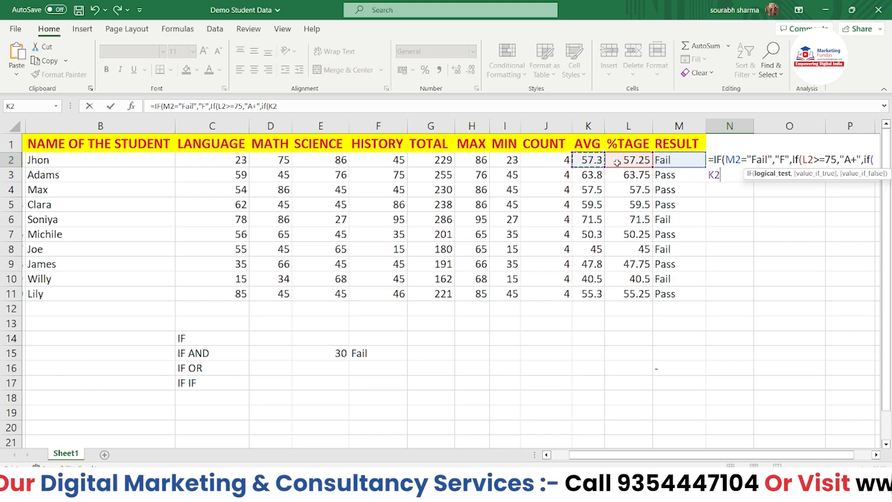
left_click(617, 161)
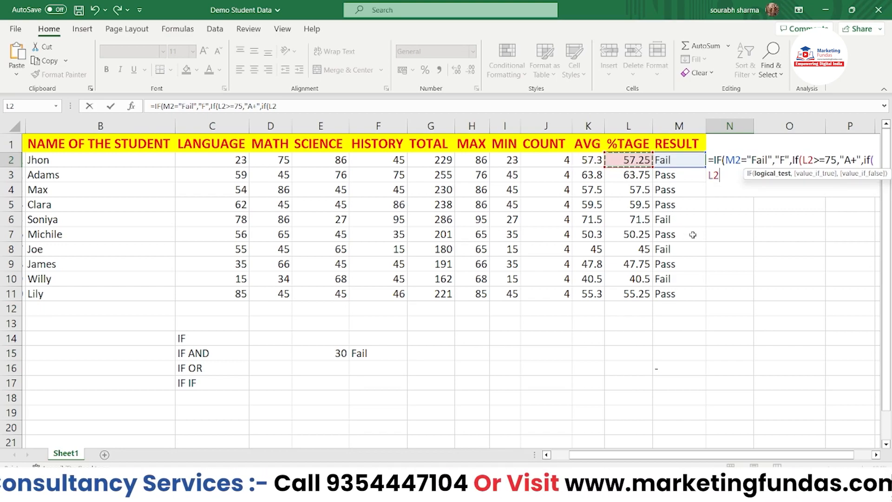